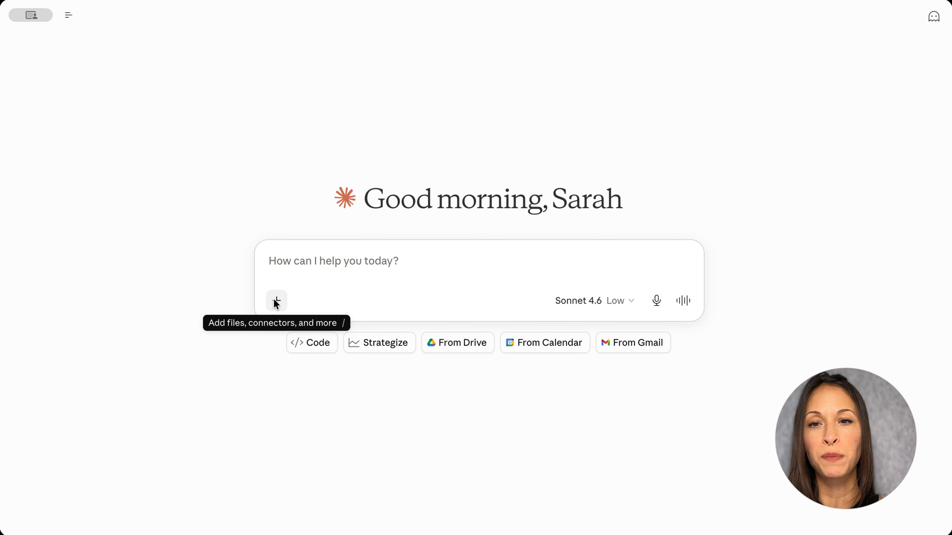
click(274, 300)
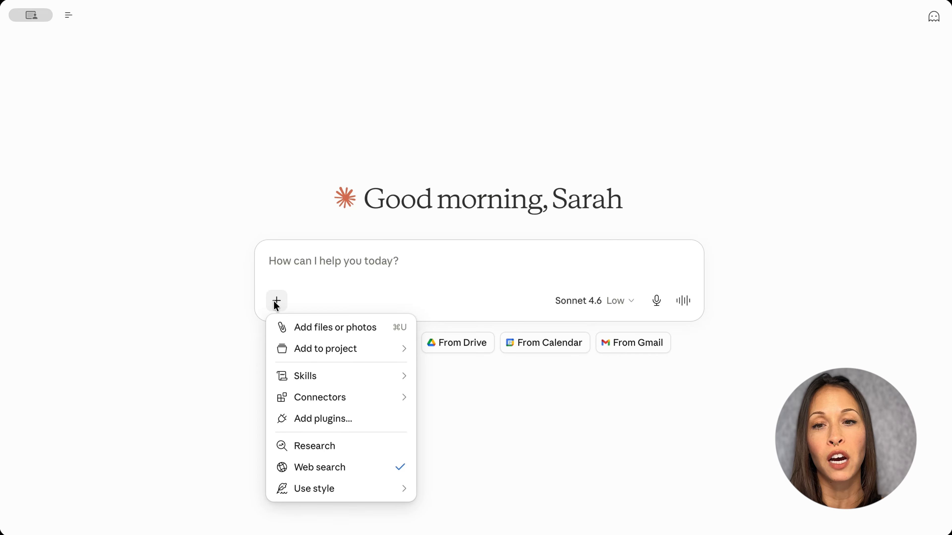
click(531, 270)
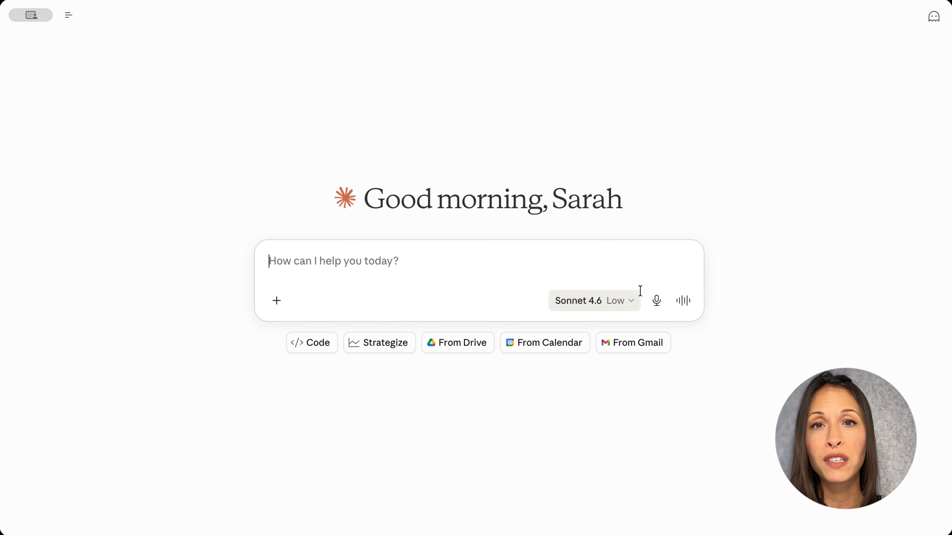
Step: Switch the model to Haiku 4.5 and submit the prompt "Write me a cold email to a CEO"
click(607, 302)
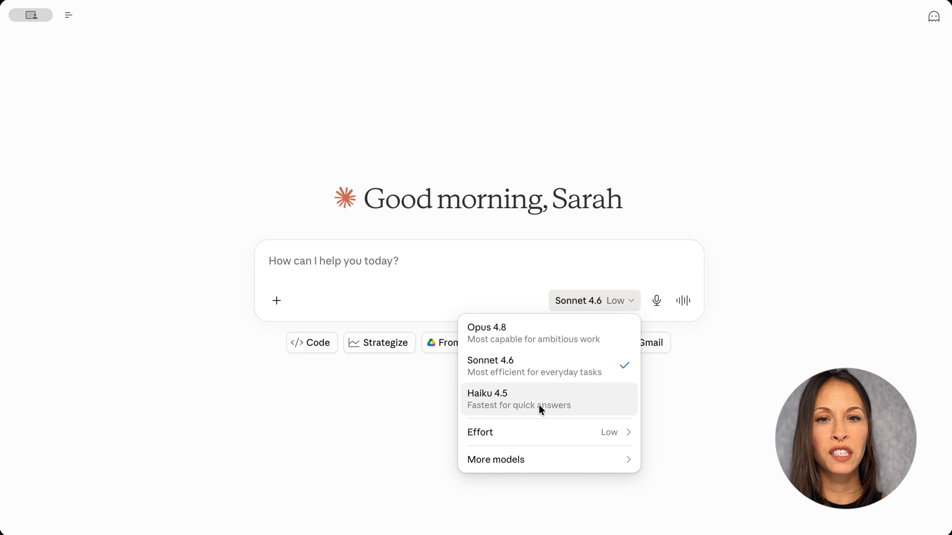
click(539, 405)
click(351, 263)
text(Write me a cold email to a CEO)
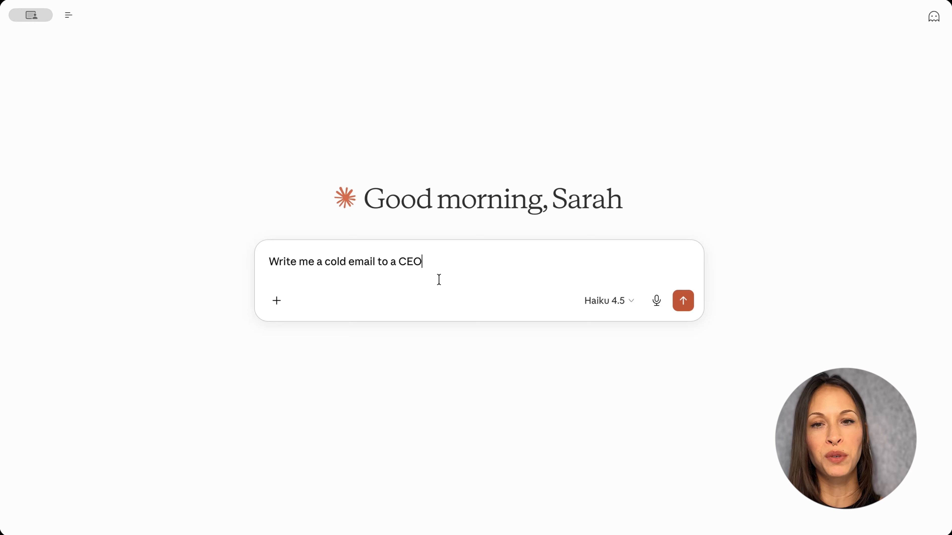
key(Return)
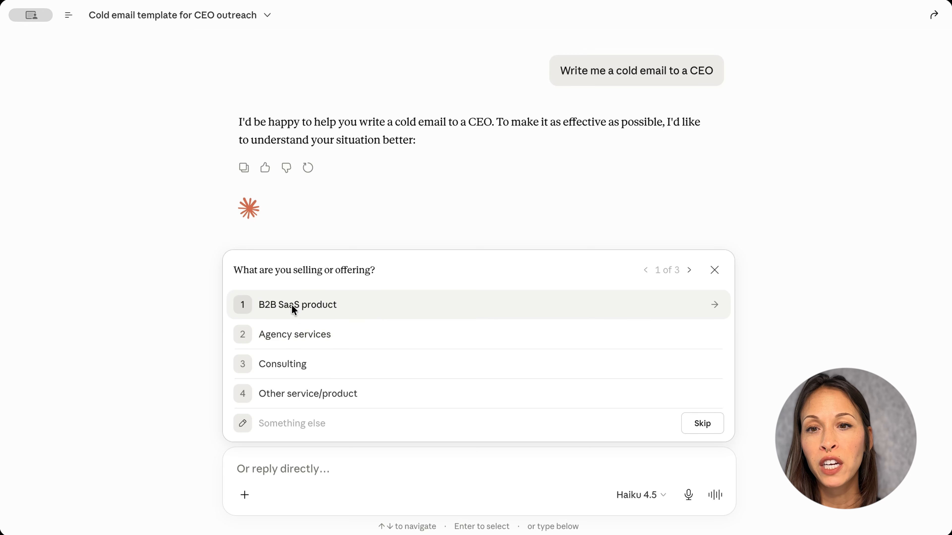
Step: Answer the clarifying questions with Agency services, Tech/SaaS startups and Efficiency/automation
click(287, 336)
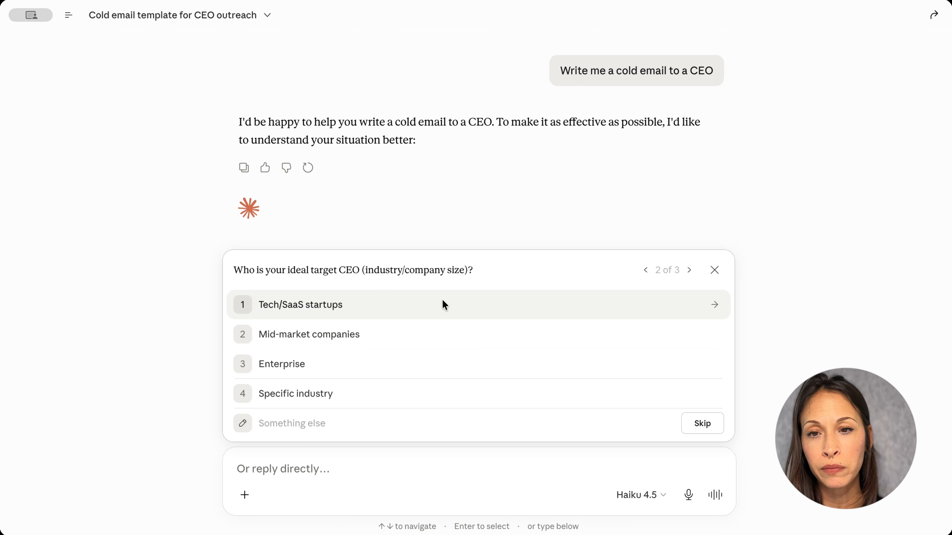
click(310, 305)
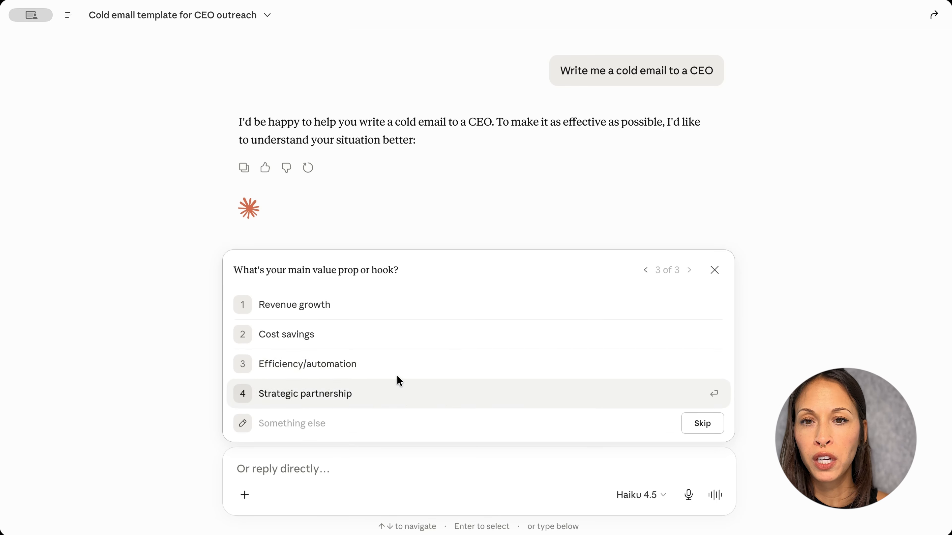
click(306, 364)
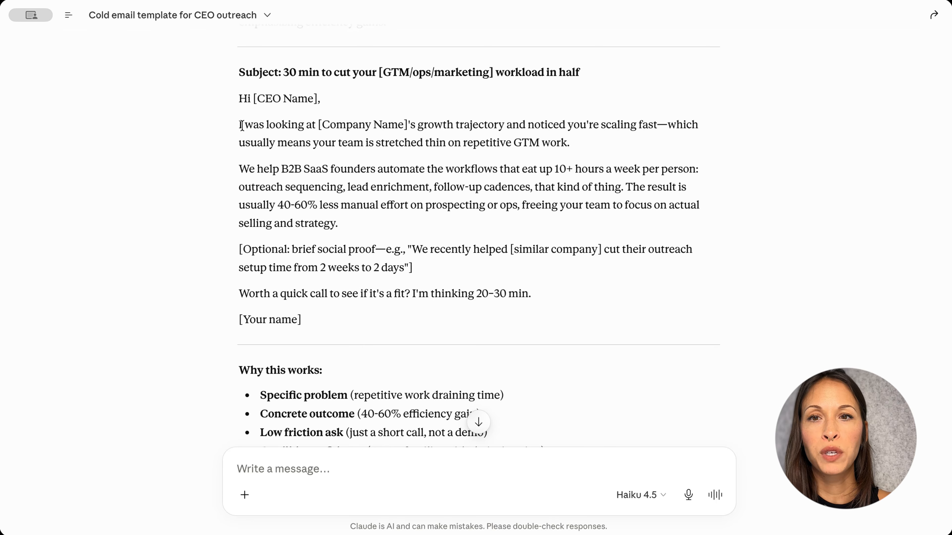
Step: Review the Haiku email draft, examining its results claim, optional social proof, closing call request and the notes below it
drag(239, 125, 550, 321)
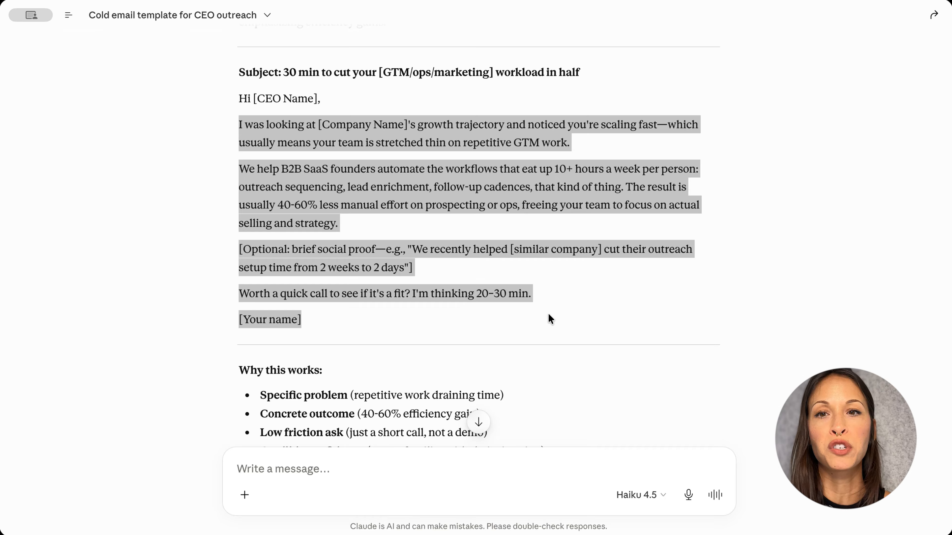
drag(550, 319, 550, 319)
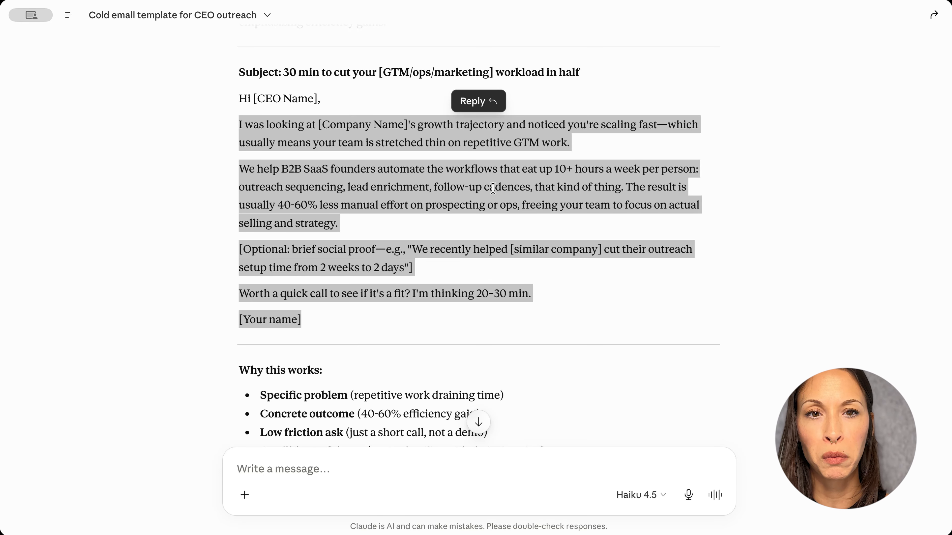
drag(632, 187, 409, 210)
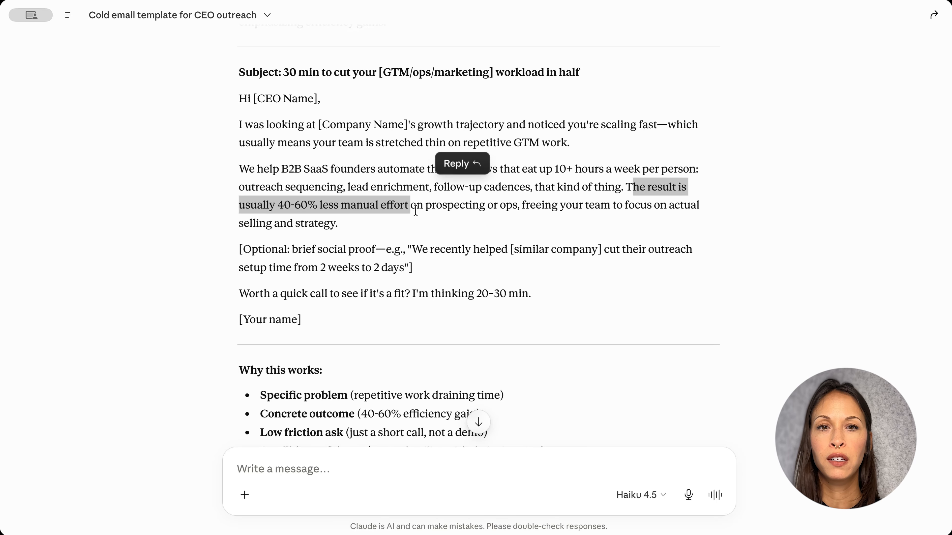
drag(240, 250, 421, 272)
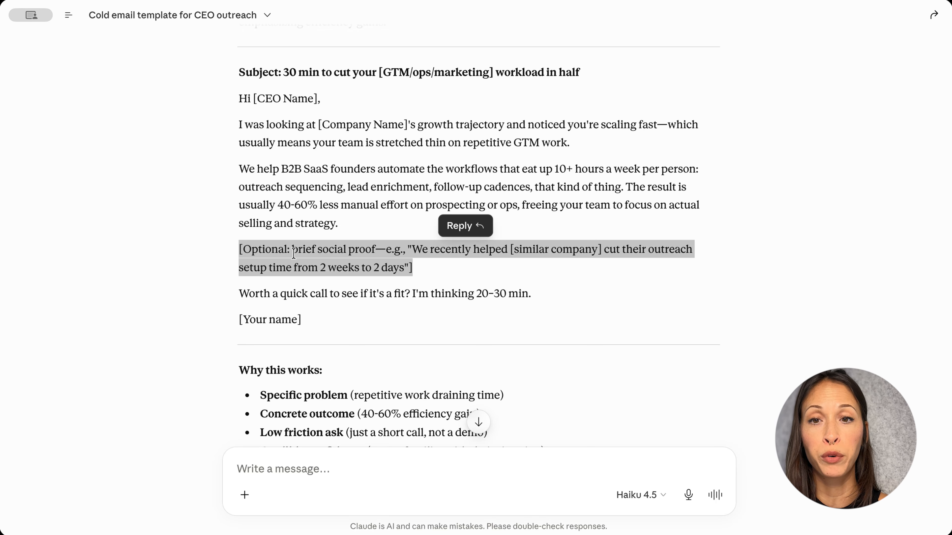
drag(240, 295, 527, 293)
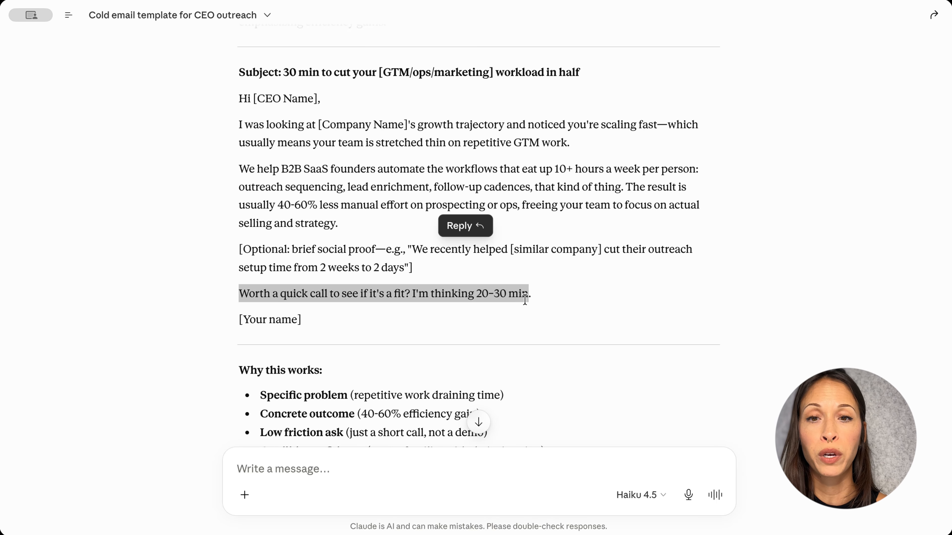
scroll(526, 296, down, 2)
scroll(526, 296, up, 2)
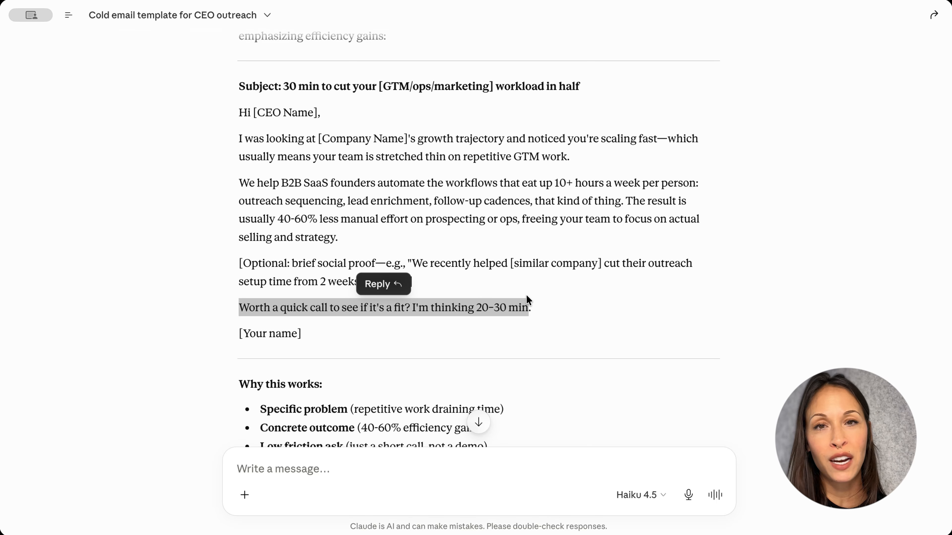
scroll(526, 300, down, 10)
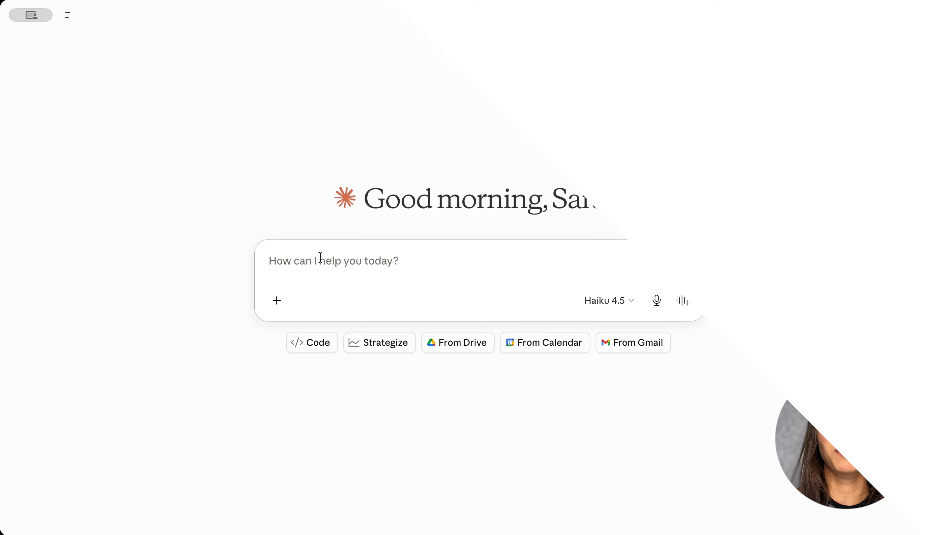
Step: In a new chat, submit "Write me a cold email to a CEO" using the Sonnet 4.6 model
text(Write me a cold email to a CEO)
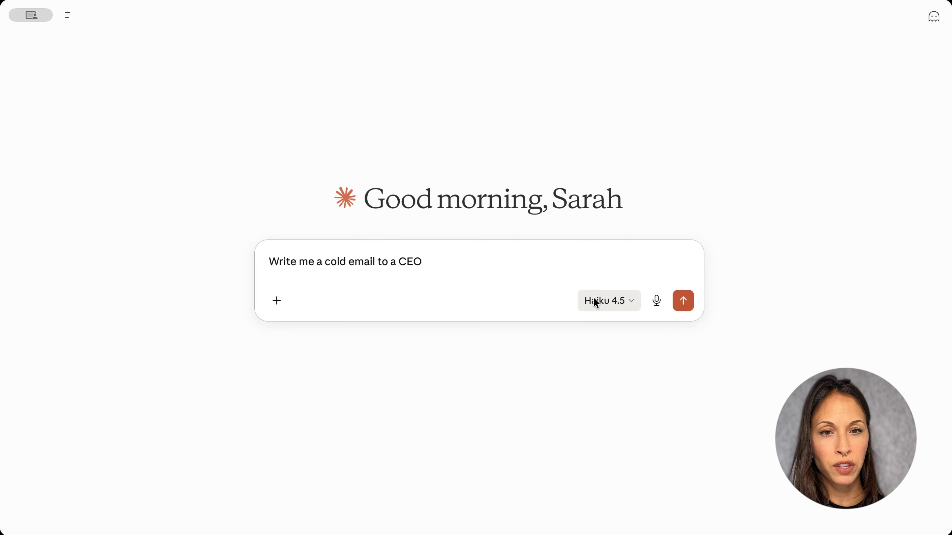
click(597, 302)
click(560, 377)
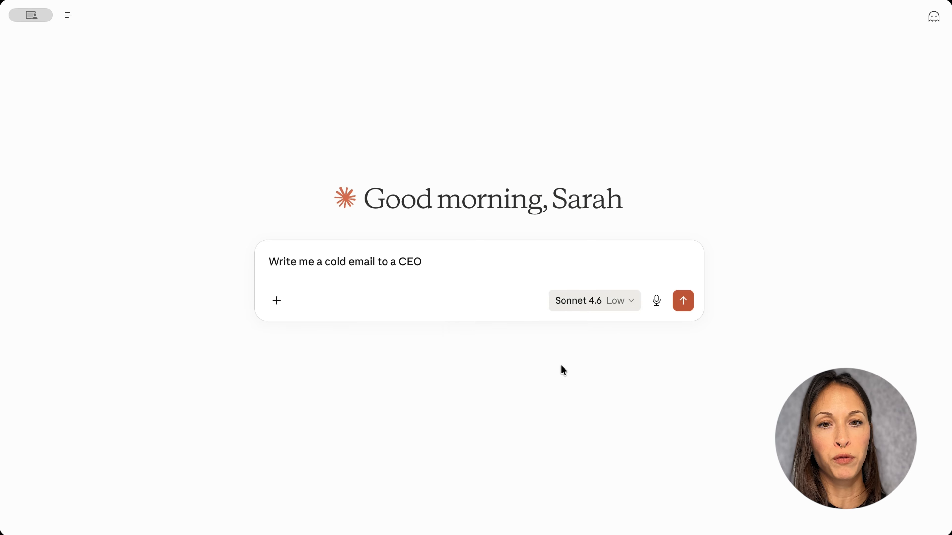
click(682, 300)
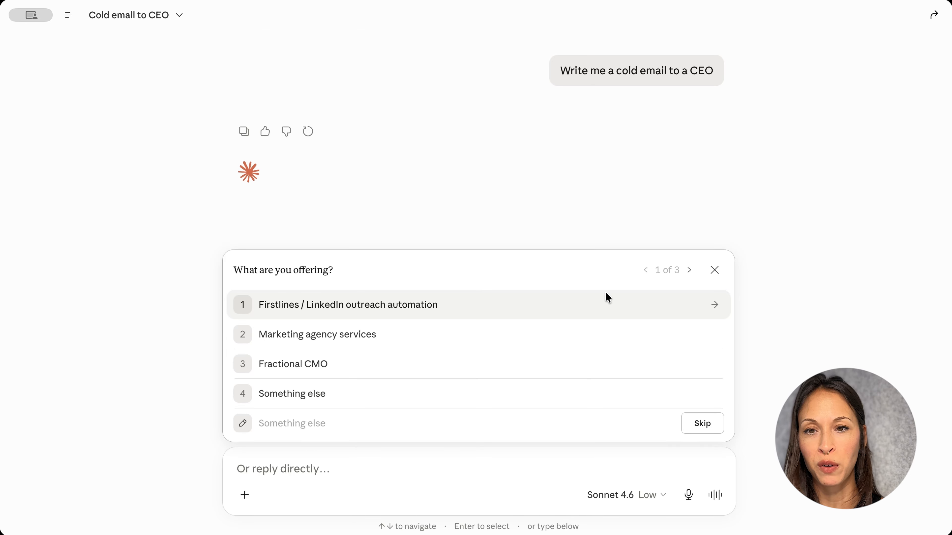
Step: Answer the clarifying questions with Marketing agency services, Get a reply / start a conversation and B2B SaaS startup
click(306, 333)
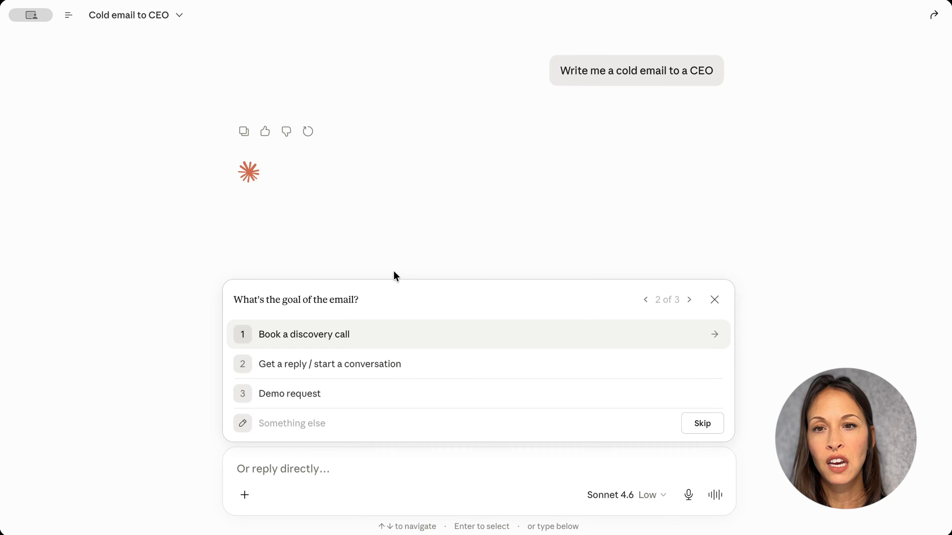
click(307, 363)
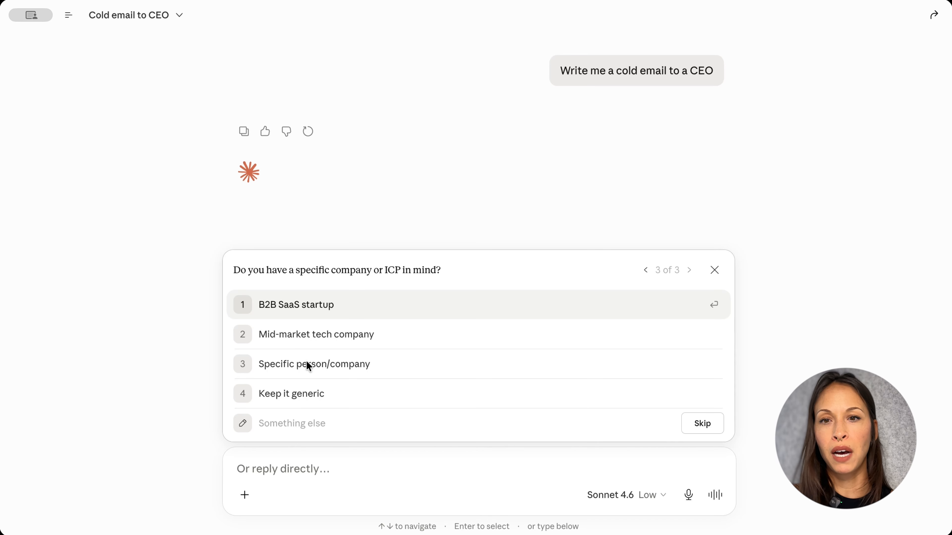
click(295, 299)
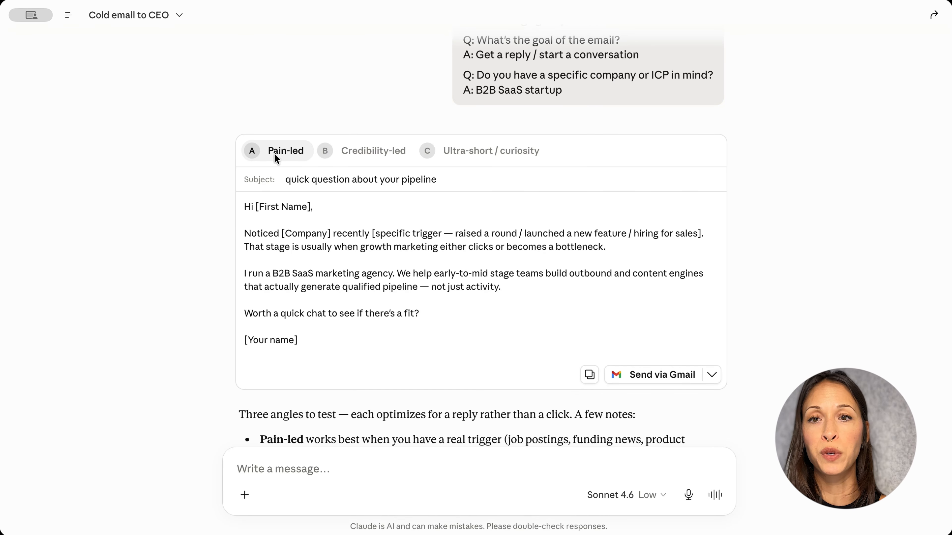
Step: Compare the Pain-led, Credibility-led and Ultra-short / curiosity versions of the email, returning to the Pain-led one
mouse_move(331, 102)
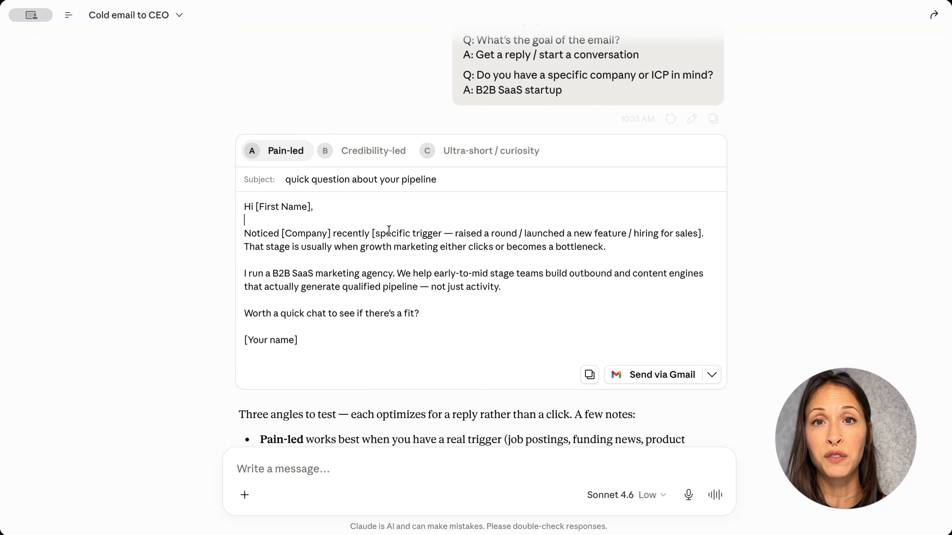
click(347, 152)
click(455, 159)
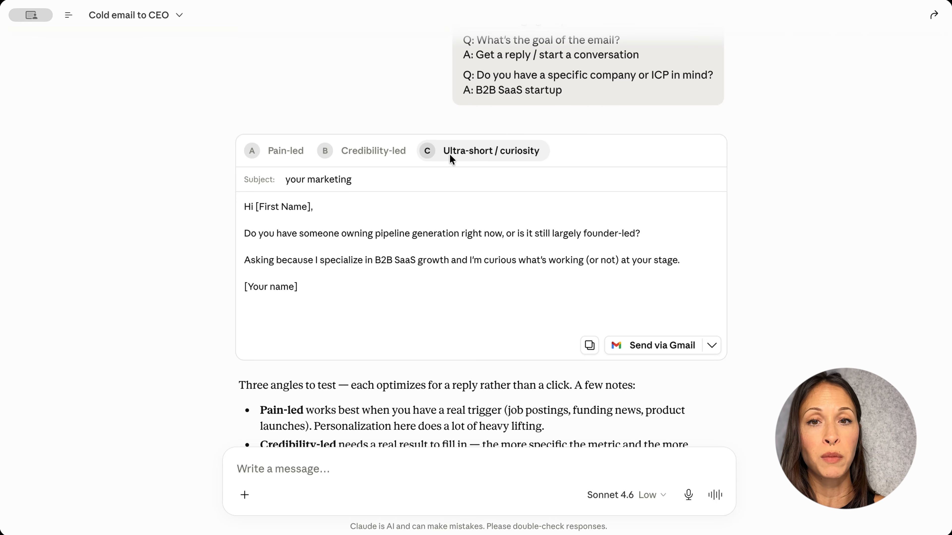
click(286, 161)
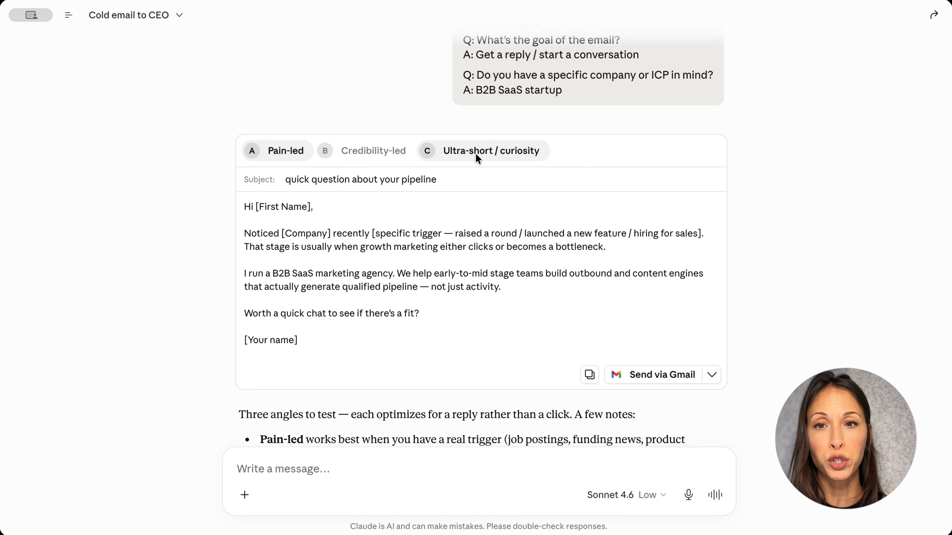
scroll(300, 234, up, 1)
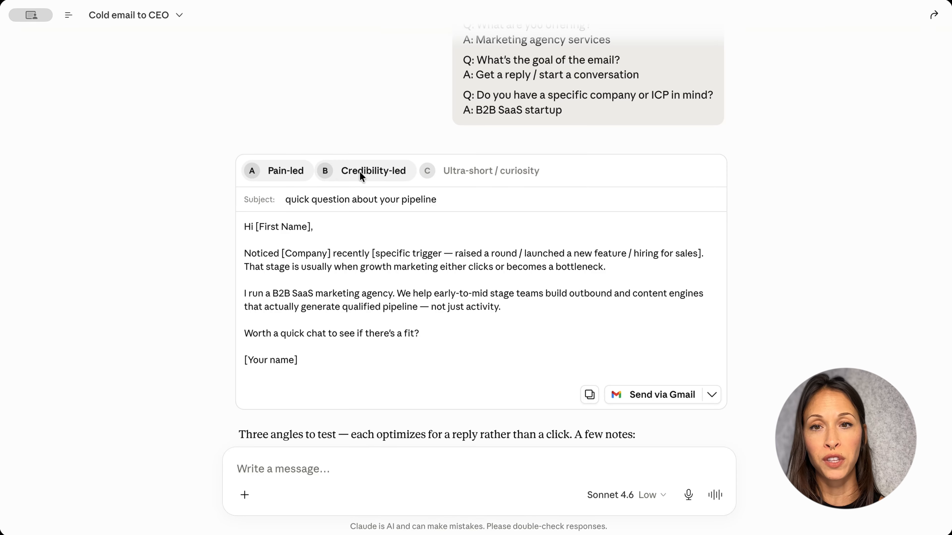
scroll(250, 223, down, 1)
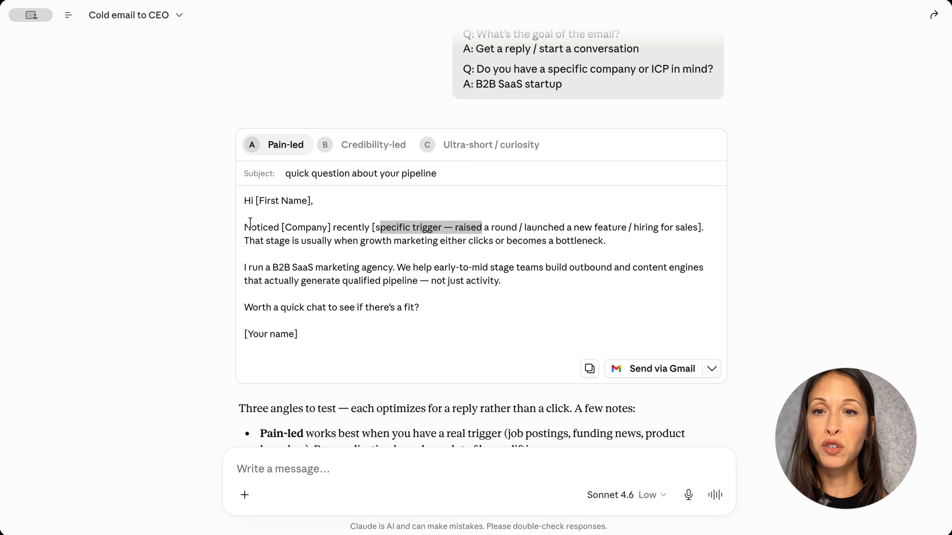
Step: Examine the Pain-led email's opening trigger line and the paragraph describing the marketing agency
drag(244, 229, 689, 222)
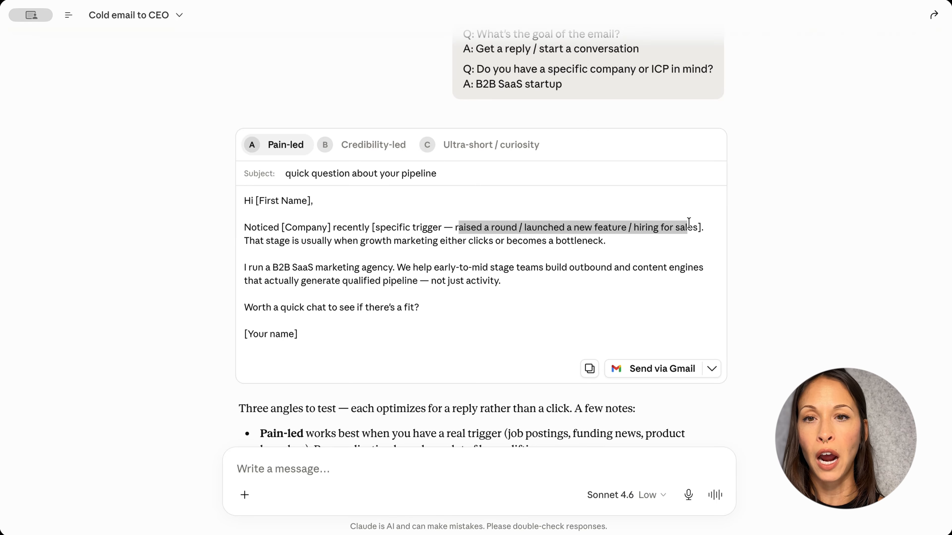
drag(250, 244, 389, 269)
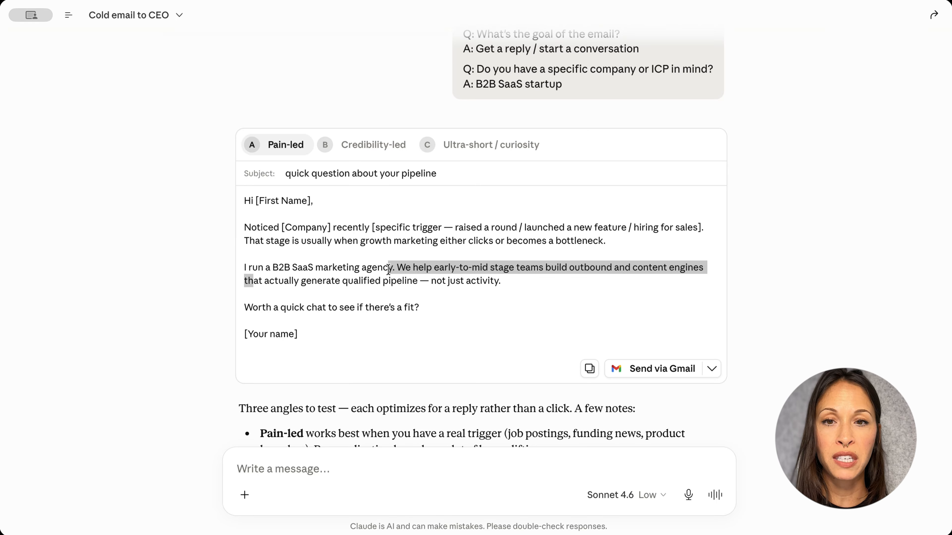
click(253, 275)
drag(253, 276, 234, 276)
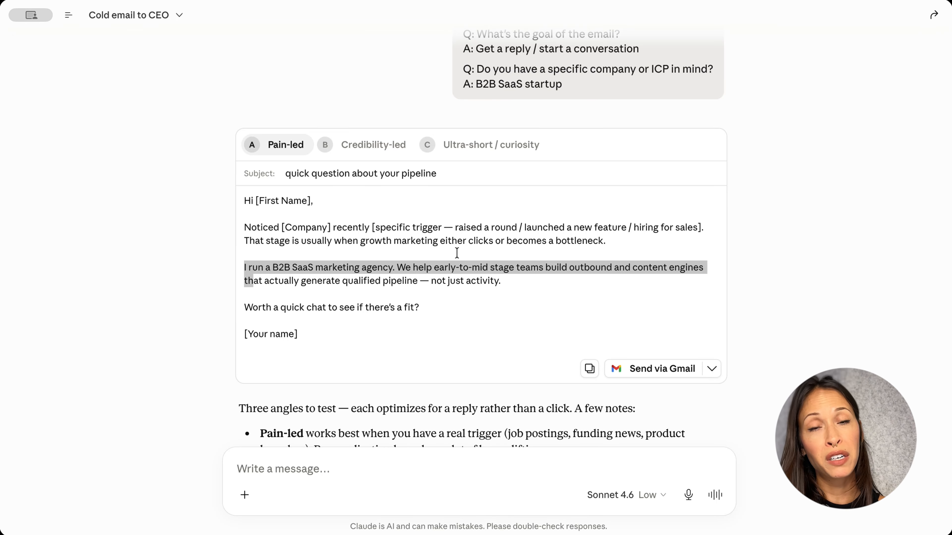
Step: Examine the subject and body of the Credibility-led email, and the opening question of the Ultra-short / curiosity version
click(349, 147)
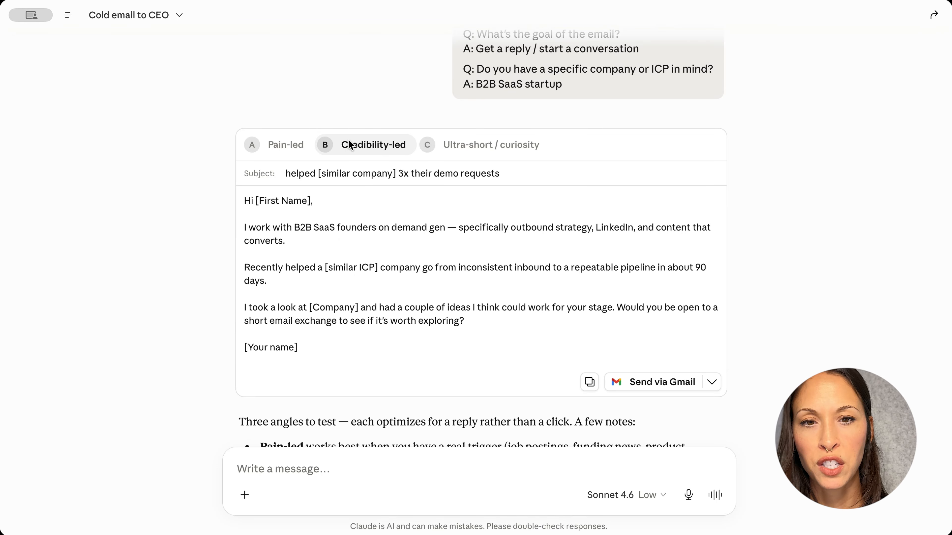
drag(286, 171, 507, 173)
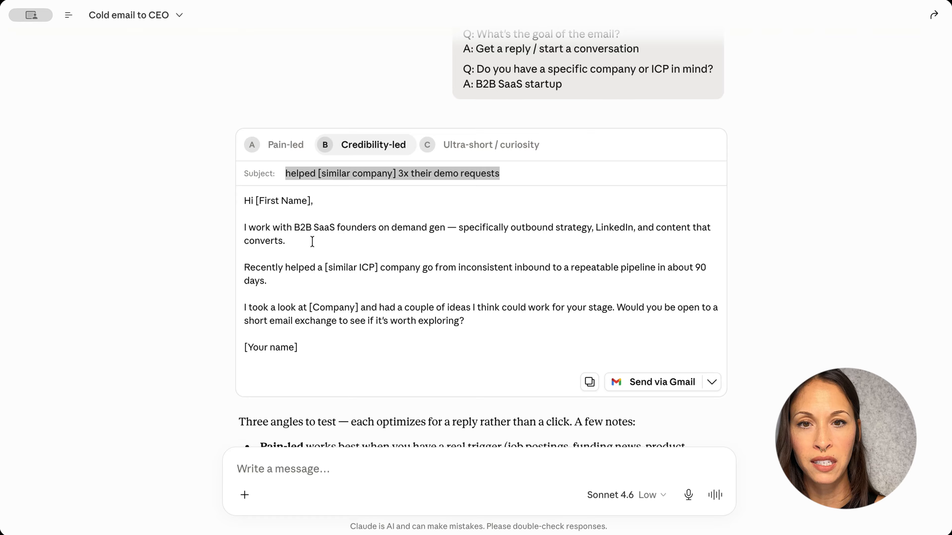
click(445, 226)
click(245, 205)
drag(246, 205, 511, 333)
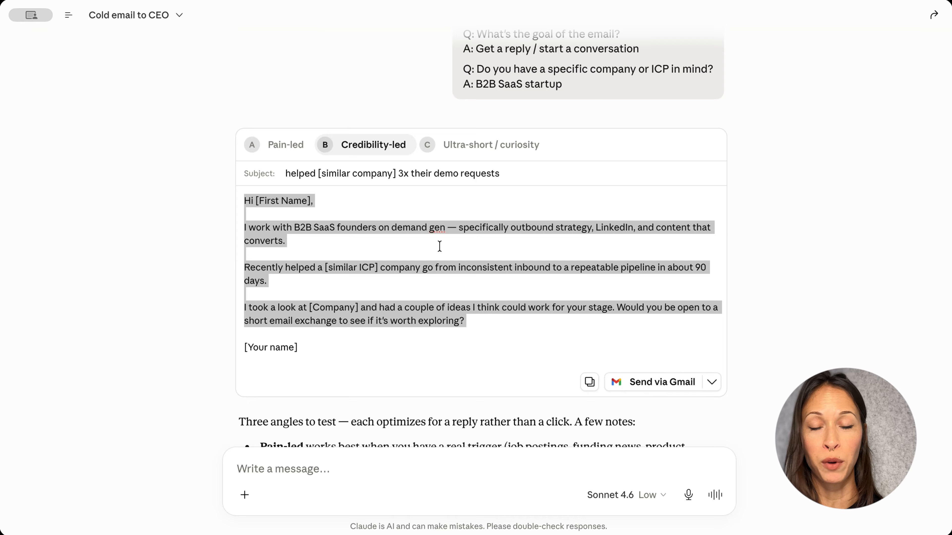
click(442, 227)
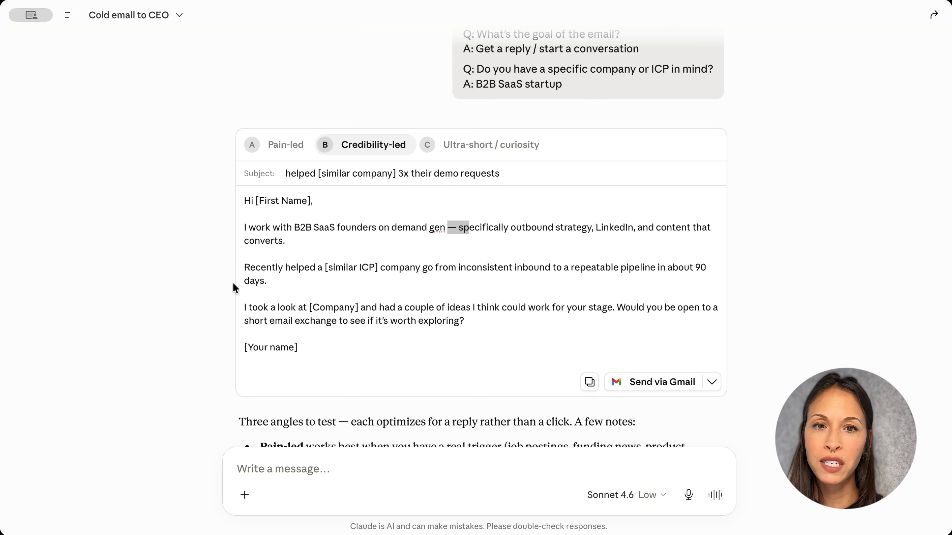
drag(249, 267, 464, 322)
click(453, 146)
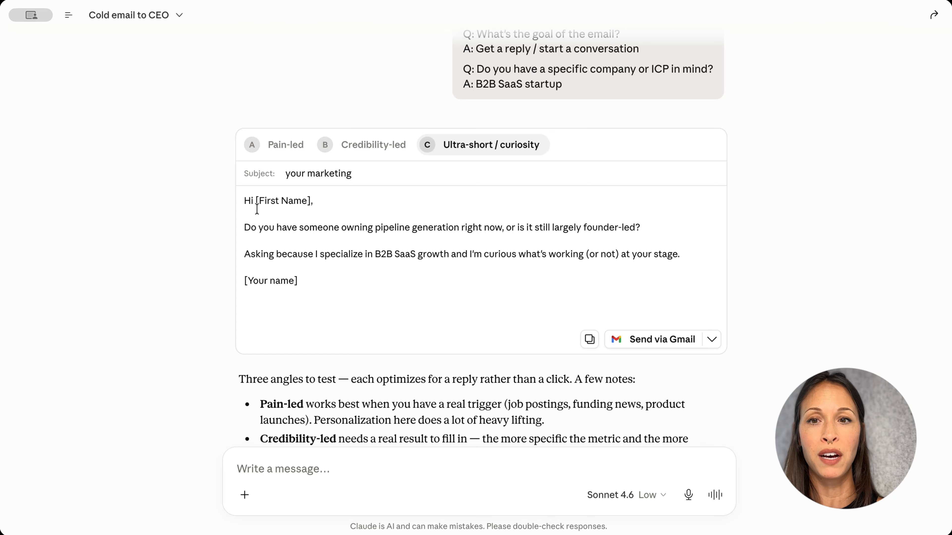
drag(281, 227, 690, 231)
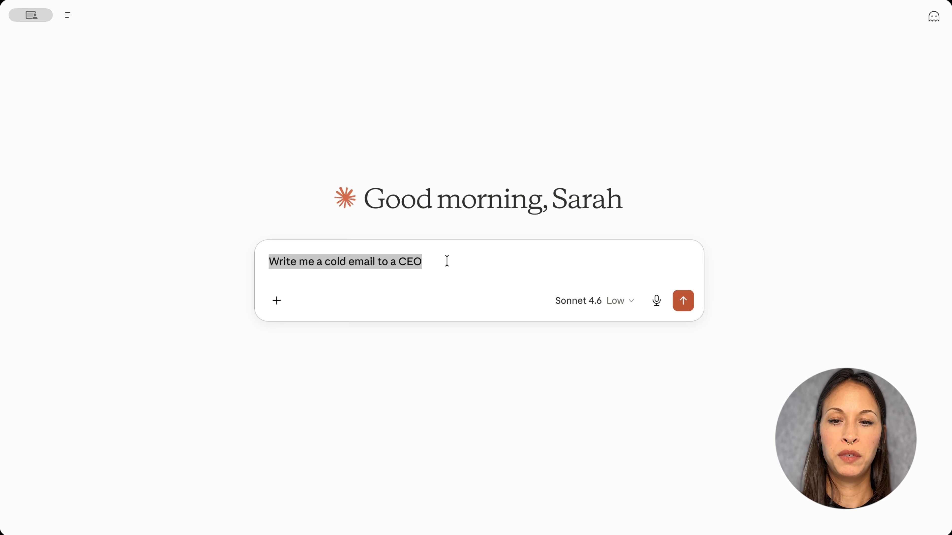
Step: Enter the prompt "Write me a cold email to a CEO" in the new chat and open the list of models
key(BackSpace)
text(Write me a cold email to a CEO)
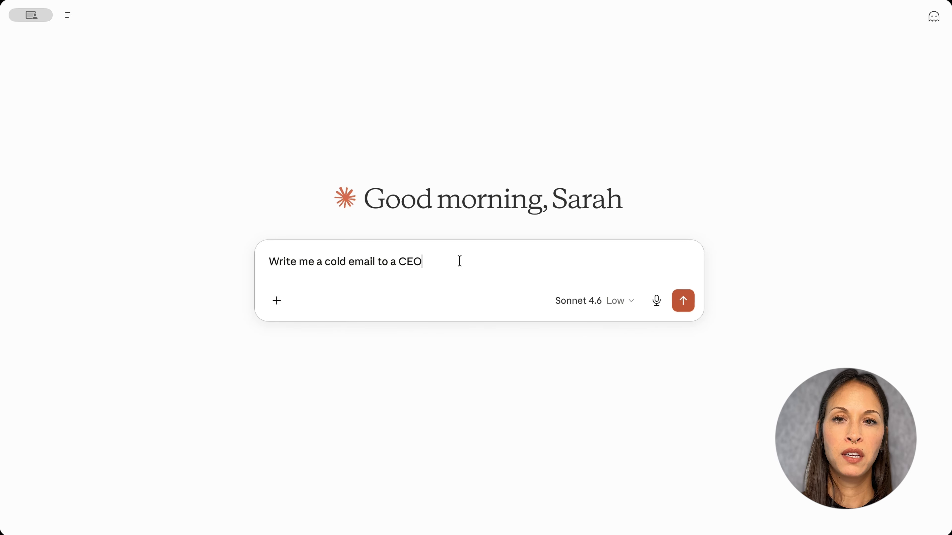
click(601, 302)
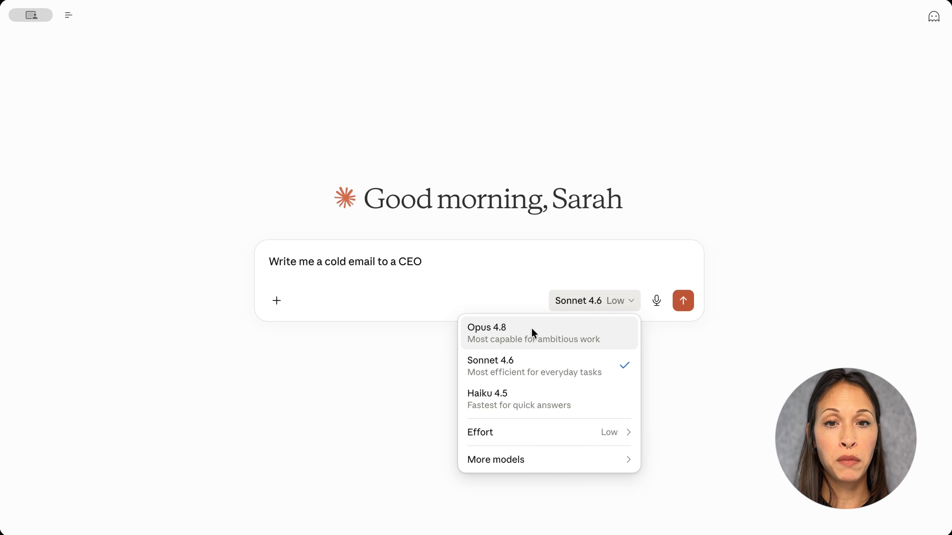
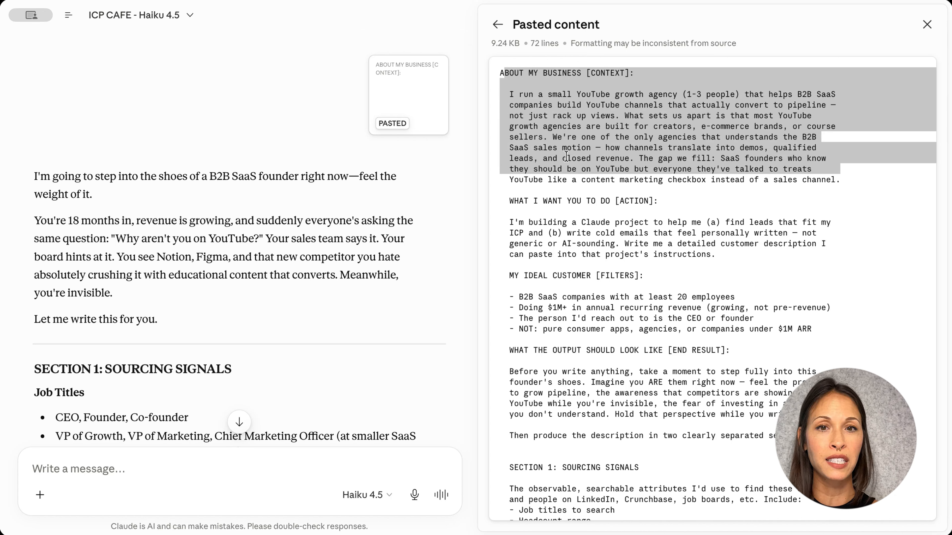
Step: Examine the pasted prompt's action paragraph and its ideal customer filters, including the line on who to reach out to
click(680, 243)
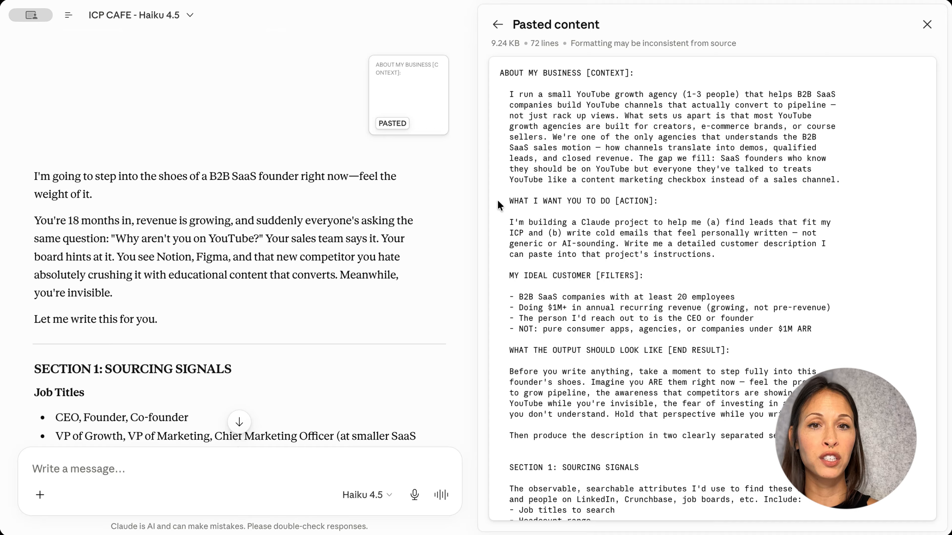
drag(509, 201, 714, 250)
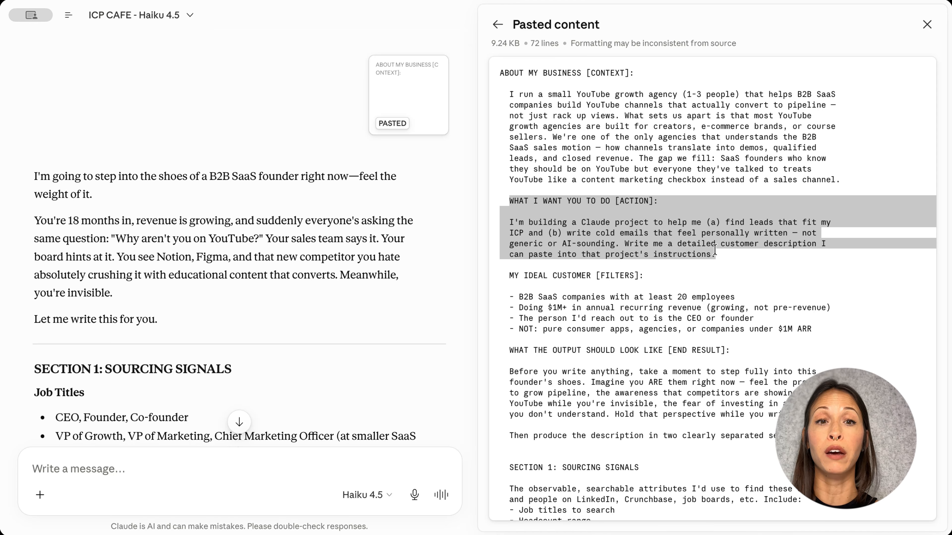
click(667, 222)
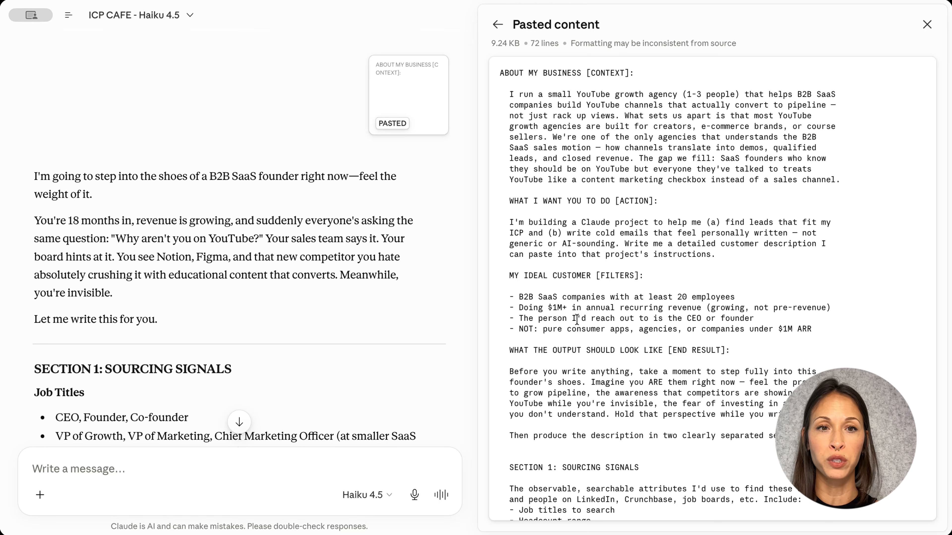
scroll(586, 307, down, 3)
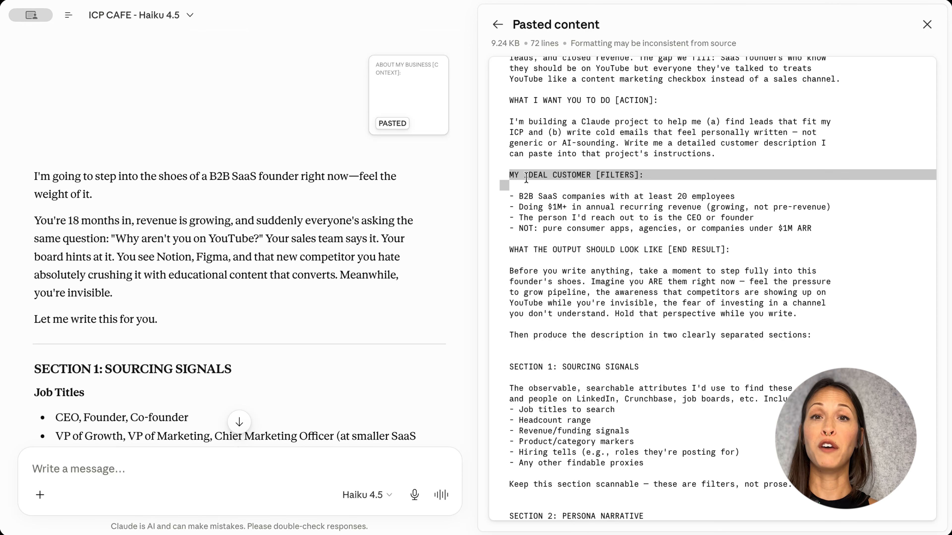
drag(509, 171, 787, 231)
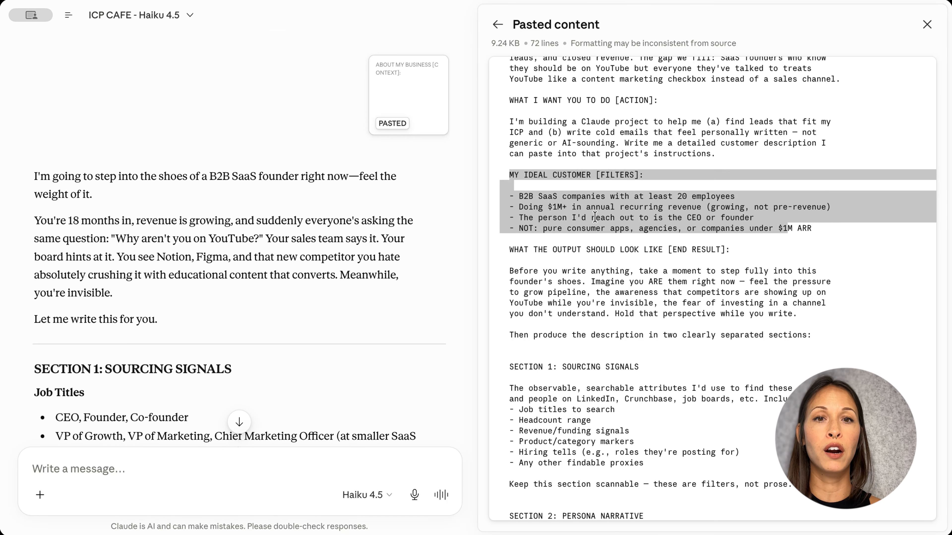
drag(595, 218, 755, 217)
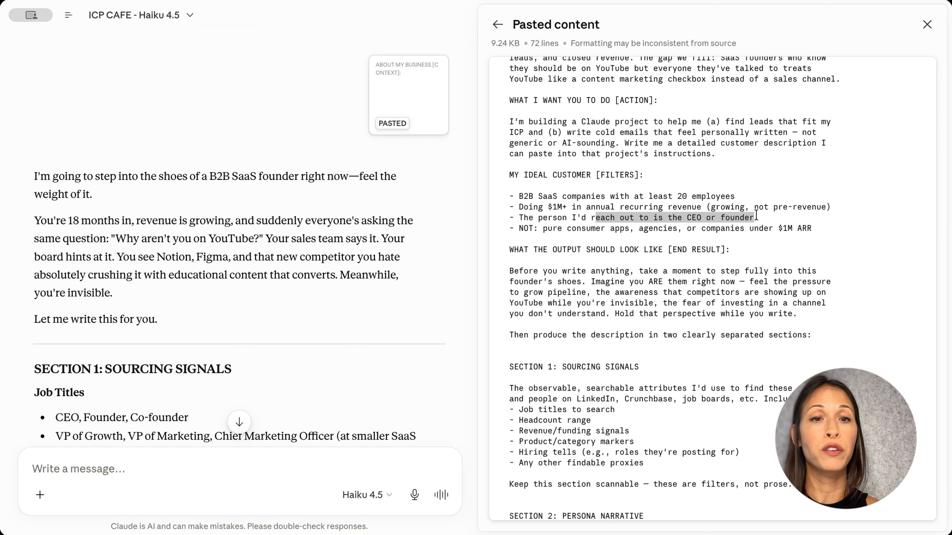
Step: Examine the pasted prompt's end-result instructions for Section 1: Sourcing Signals and Section 2: Persona Narrative
scroll(594, 261, down, 1)
drag(509, 198, 825, 269)
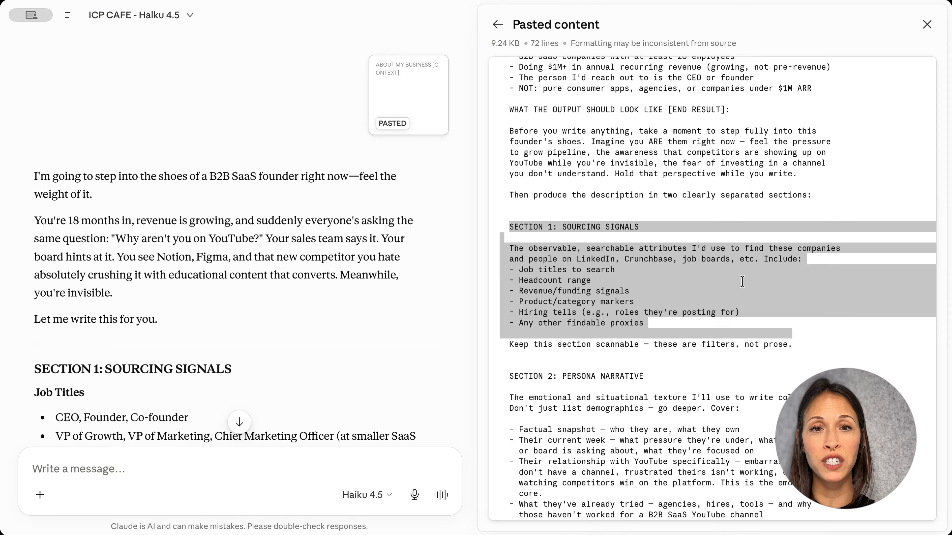
drag(509, 248, 833, 344)
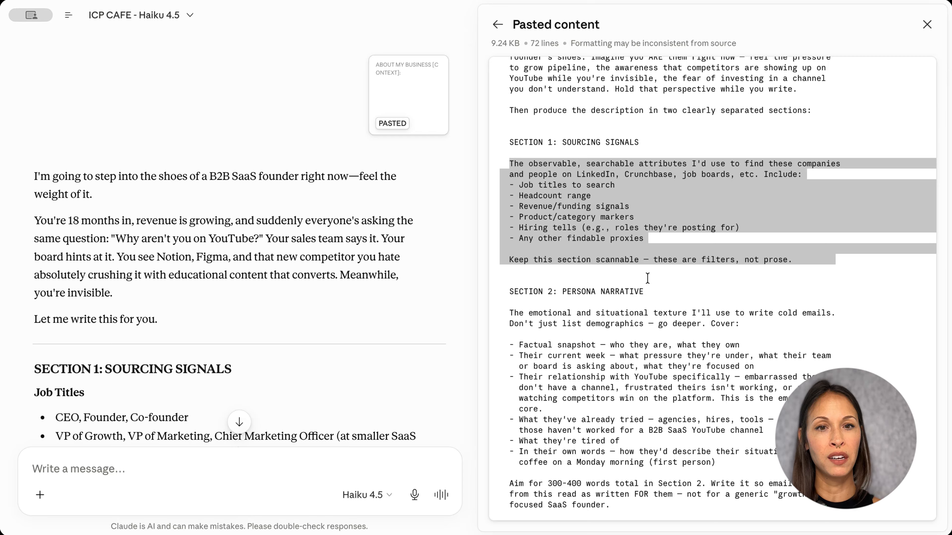
drag(601, 354, 709, 387)
drag(538, 377, 806, 387)
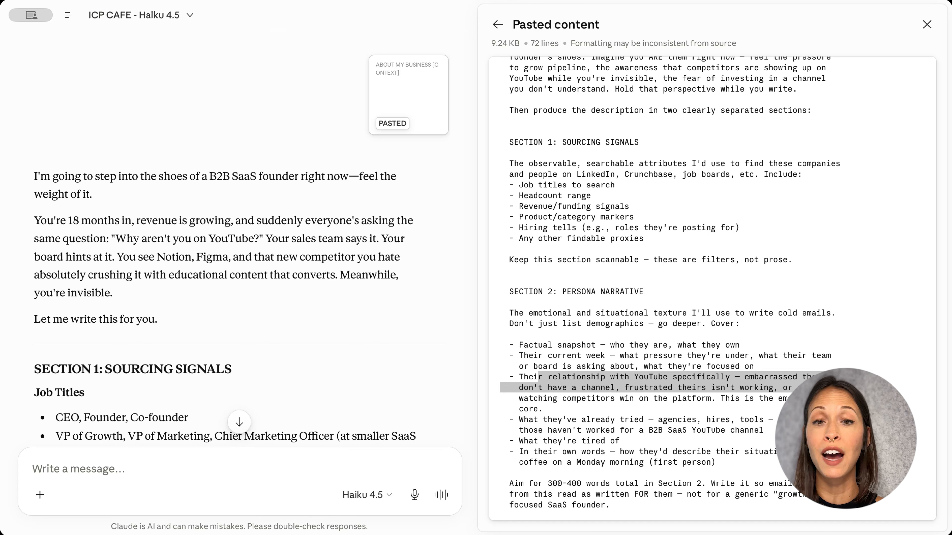
drag(805, 387, 615, 508)
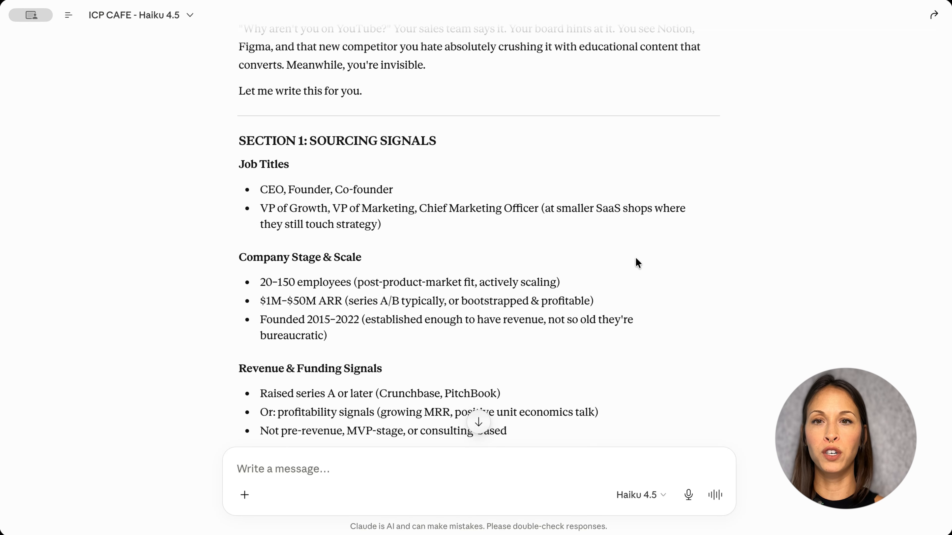
Step: Review the job titles, company stage and revenue and funding signals in the Haiku 4.5 response
scroll(637, 262, down, 3)
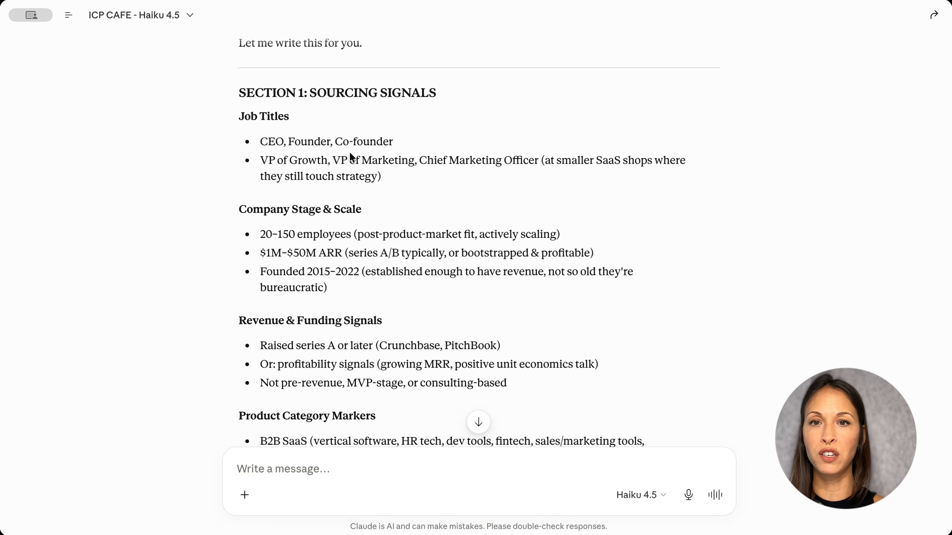
scroll(389, 164, down, 3)
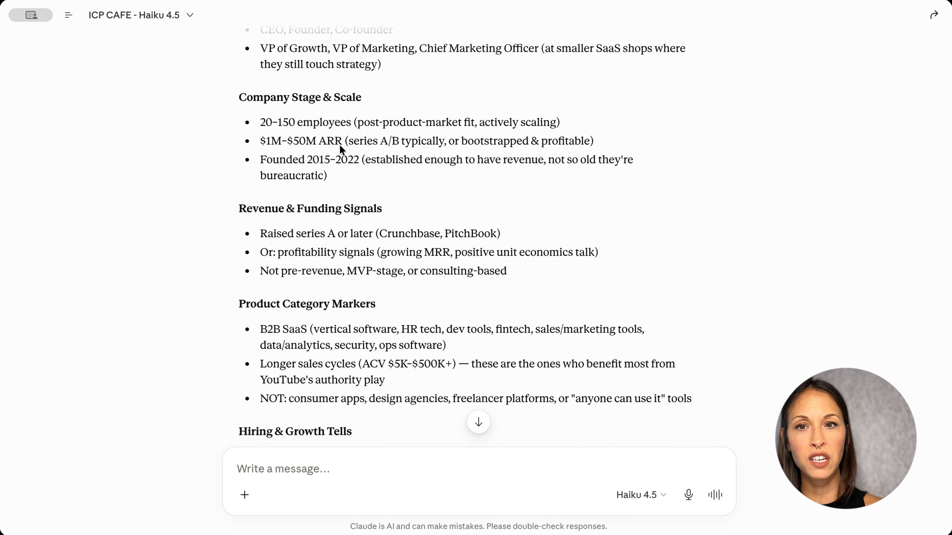
drag(324, 194, 500, 271)
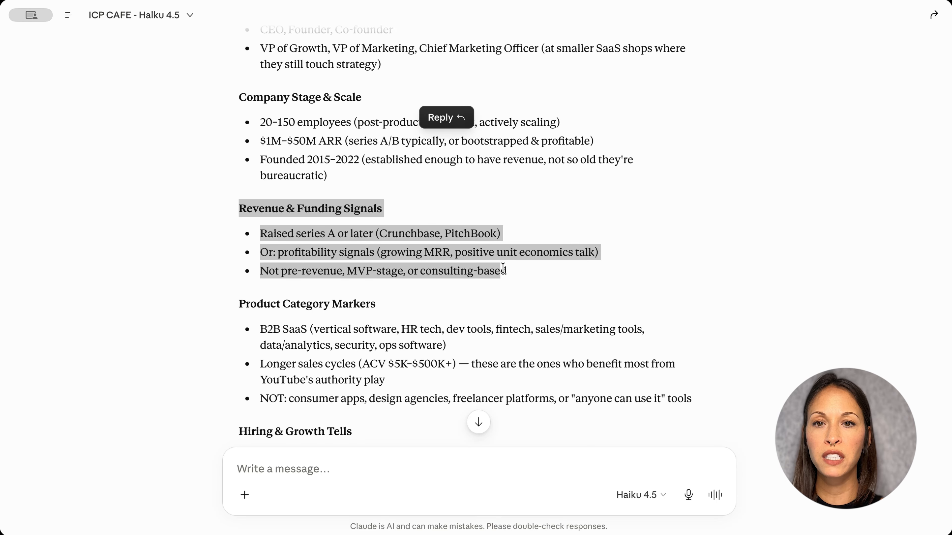
Step: Review the Haiku 4.5 response's product category markers, hiring and growth tells, and other findable proxies
scroll(370, 152, down, 5)
drag(271, 97, 375, 98)
scroll(311, 240, down, 5)
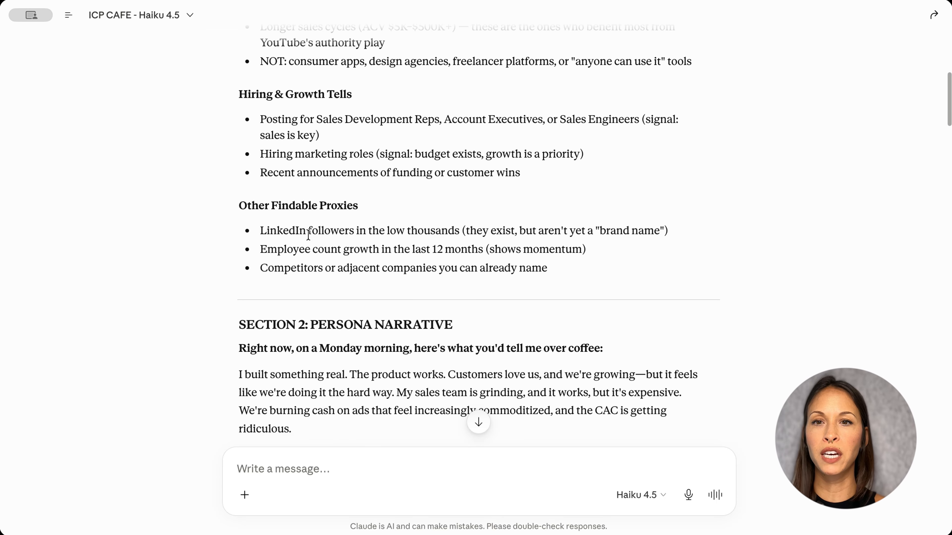
scroll(262, 247, up, 2)
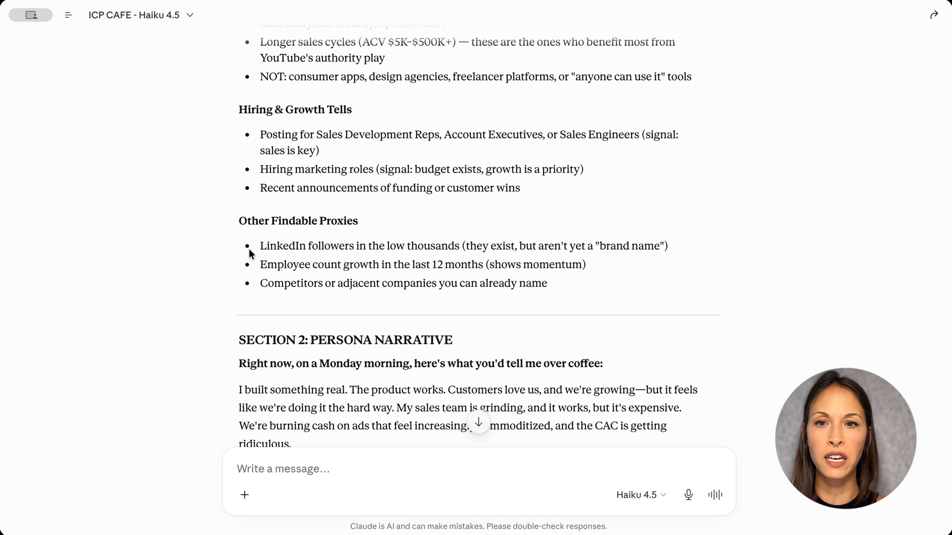
drag(261, 248, 670, 247)
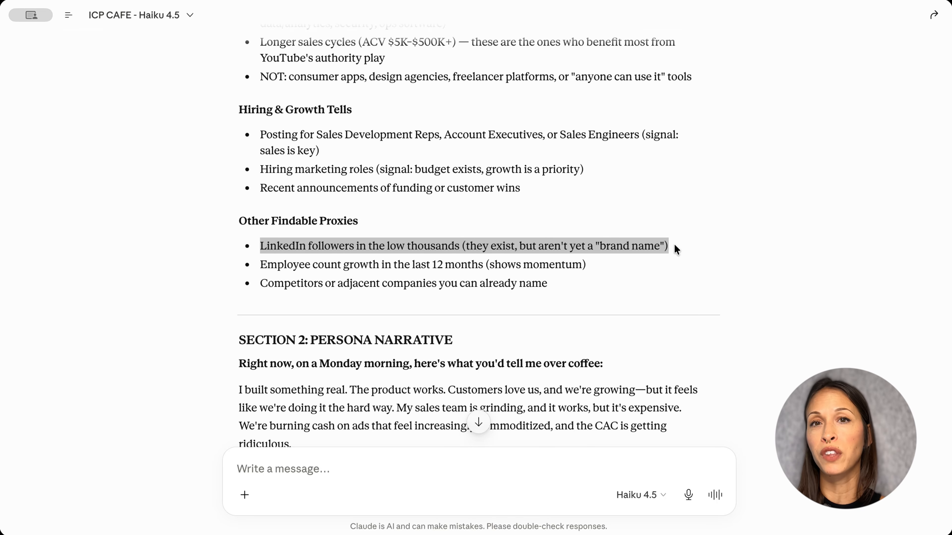
drag(294, 265, 467, 284)
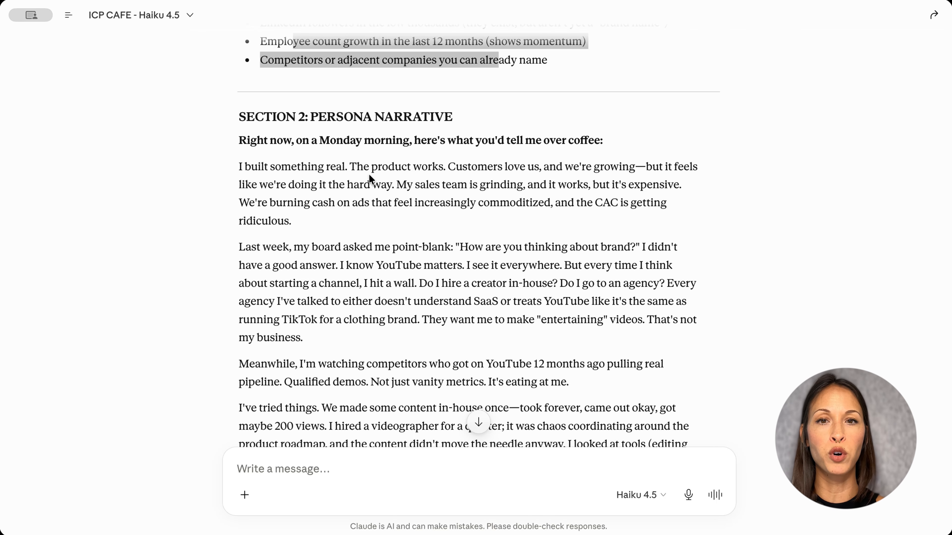
Step: Read the Persona Narrative section of the Haiku 4.5 response through to its closing note
scroll(290, 120, down, 1)
scroll(291, 120, down, 3)
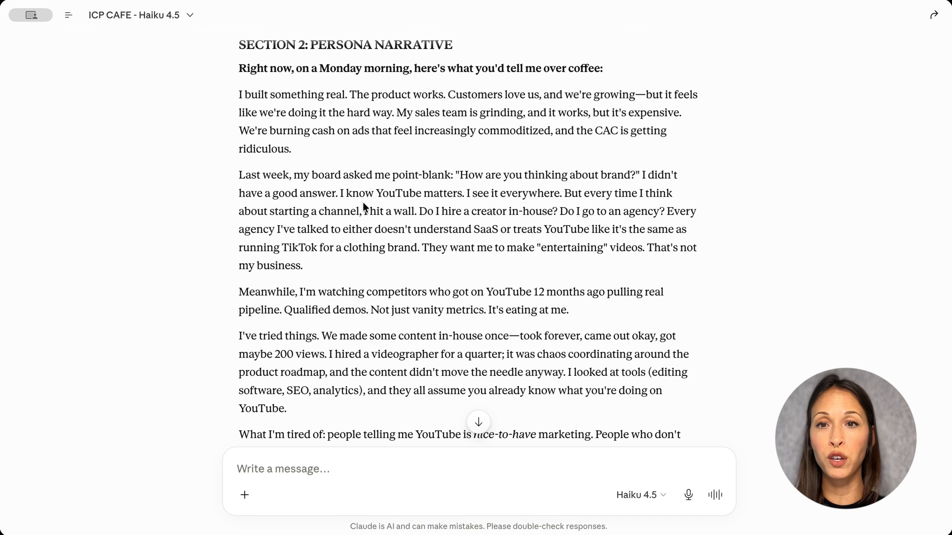
scroll(355, 203, down, 10)
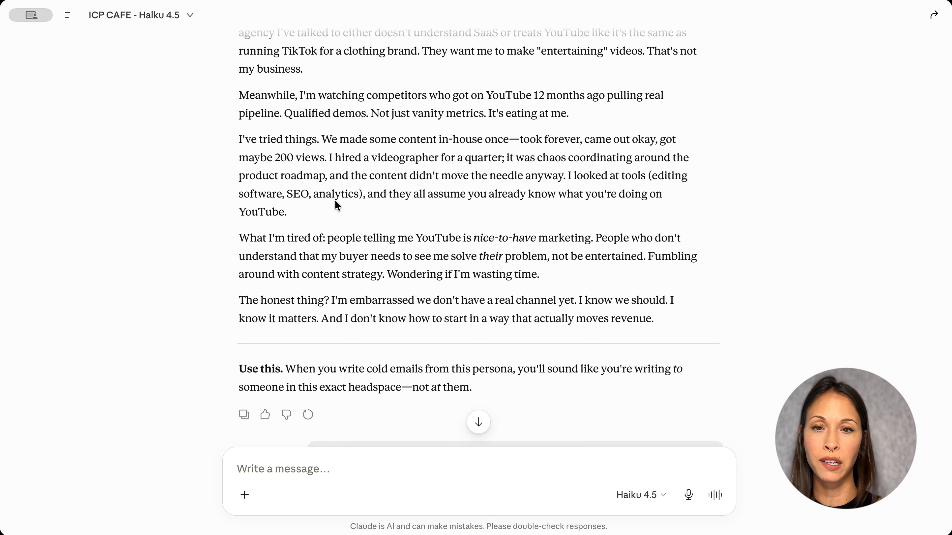
click(147, 20)
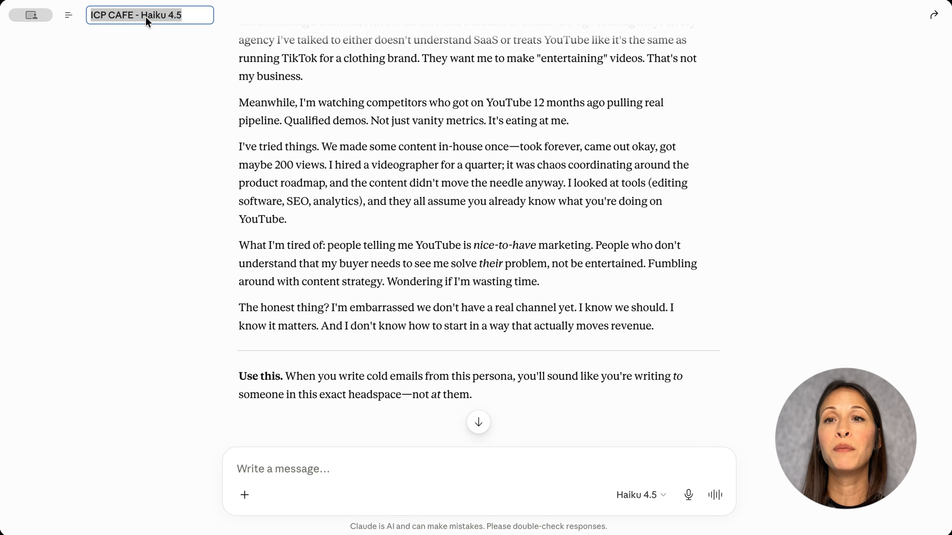
key(Escape)
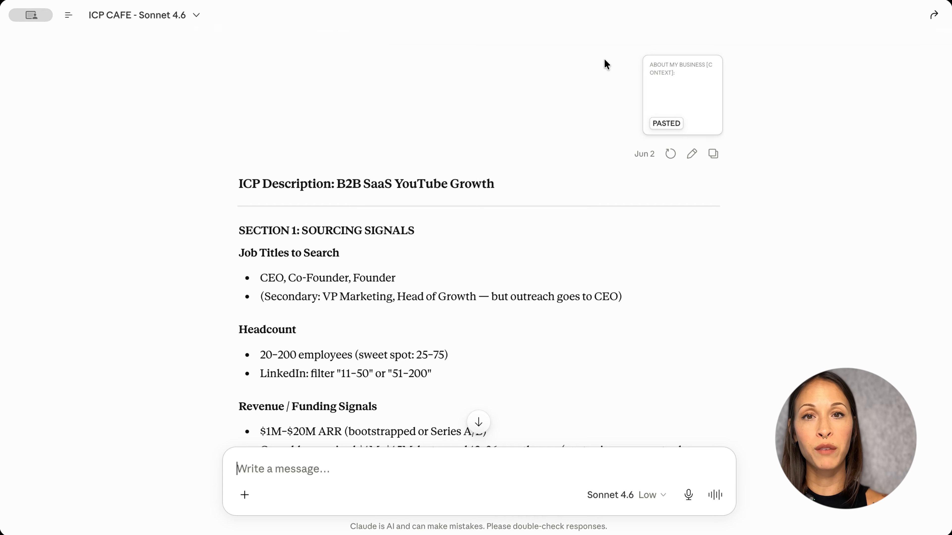
Step: Examine the job titles, headcount and revenue and funding signals in the Sonnet 4.6 response, including the Crunchbase criterion
scroll(420, 142, down, 3)
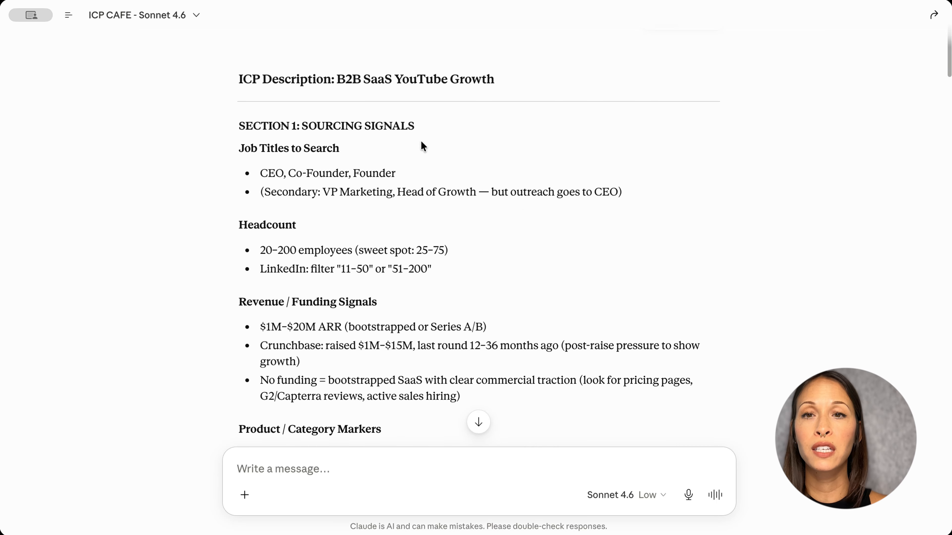
scroll(421, 142, down, 1)
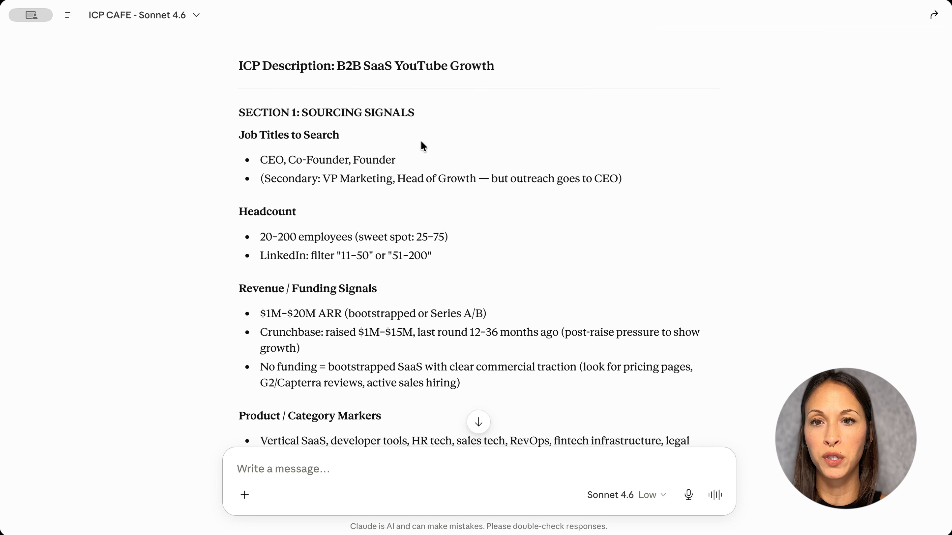
scroll(420, 142, down, 1)
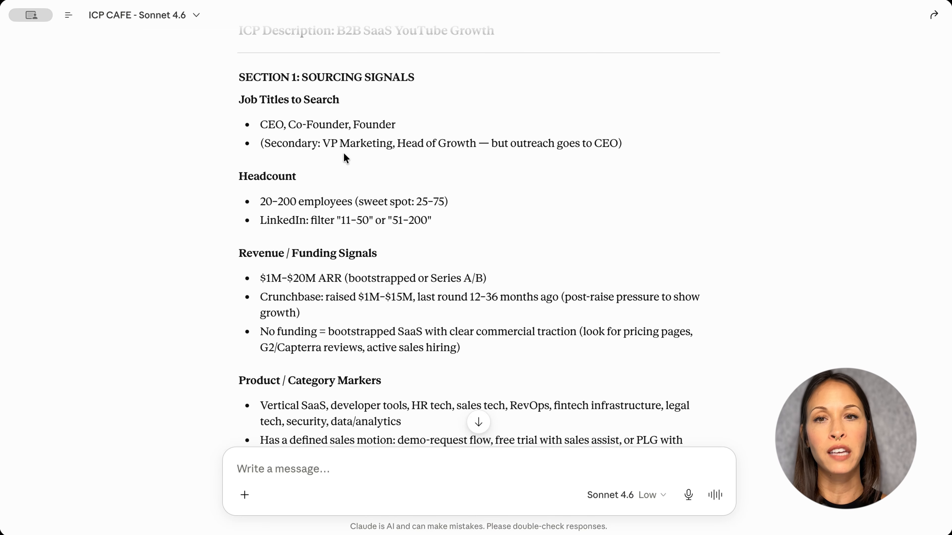
drag(337, 145, 626, 151)
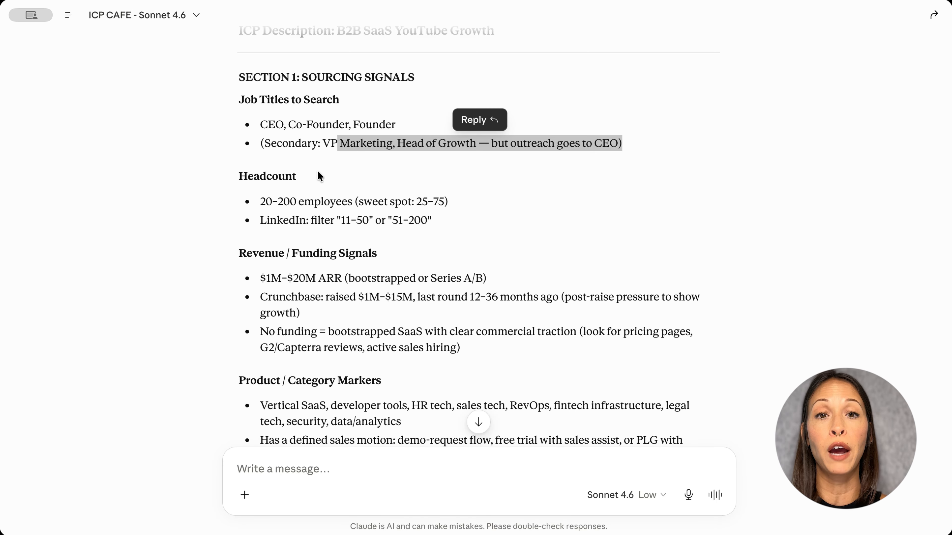
scroll(356, 182, down, 2)
scroll(356, 183, down, 1)
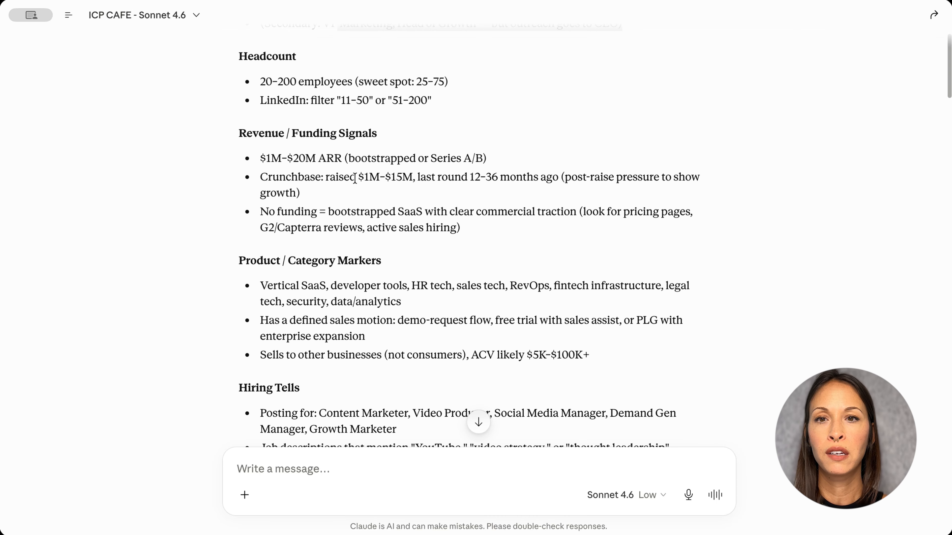
drag(246, 130, 396, 156)
triple_click(304, 198)
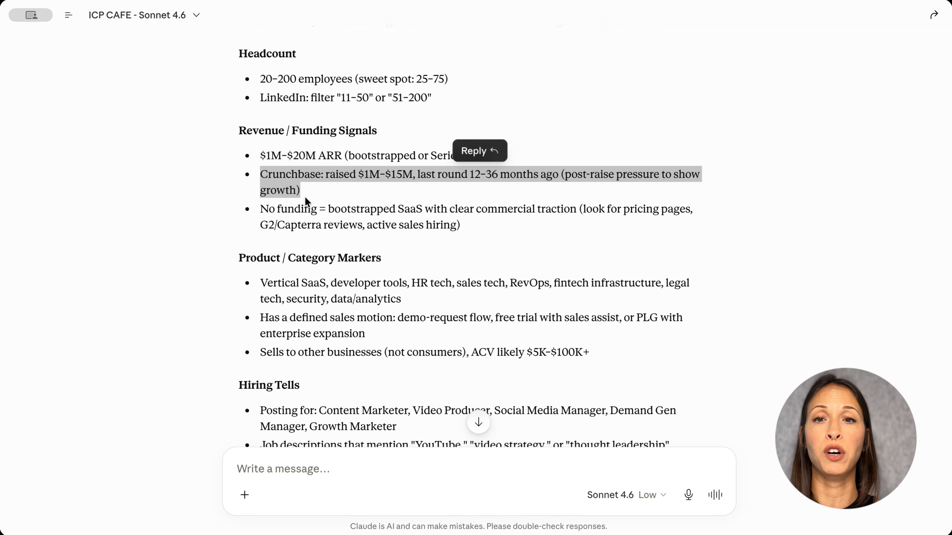
Step: Examine the hiring tells and other findable proxies in the Sonnet 4.6 response
scroll(321, 254, down, 5)
drag(260, 199, 383, 215)
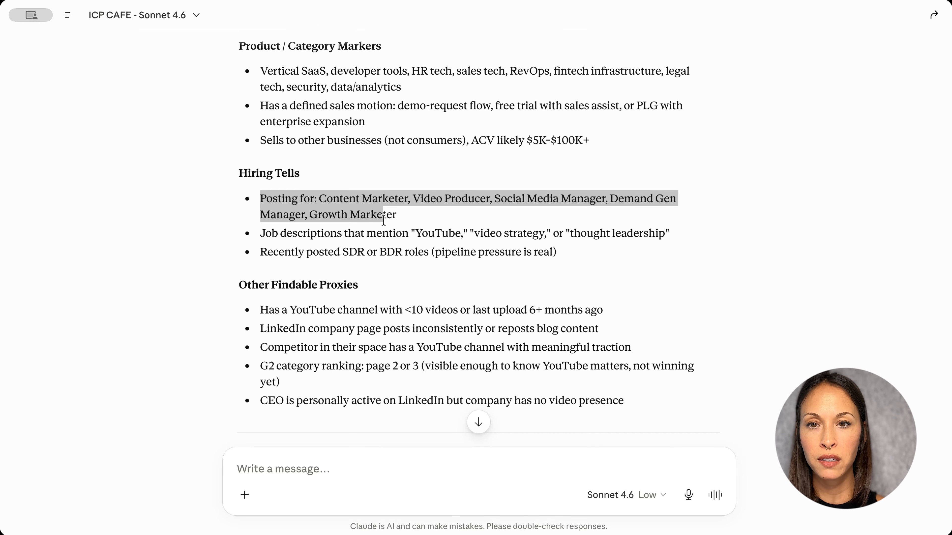
scroll(337, 198, down, 2)
drag(247, 183, 639, 215)
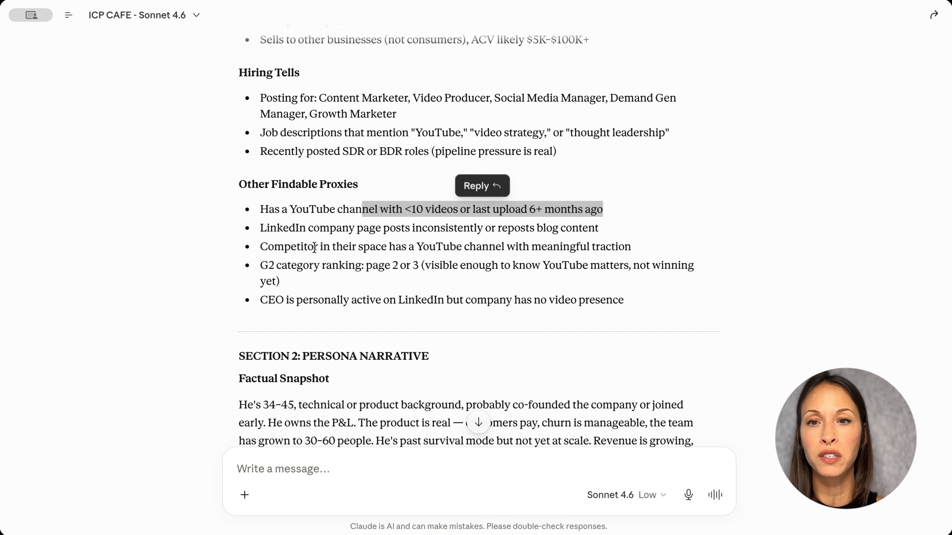
drag(247, 288, 268, 268)
click(451, 267)
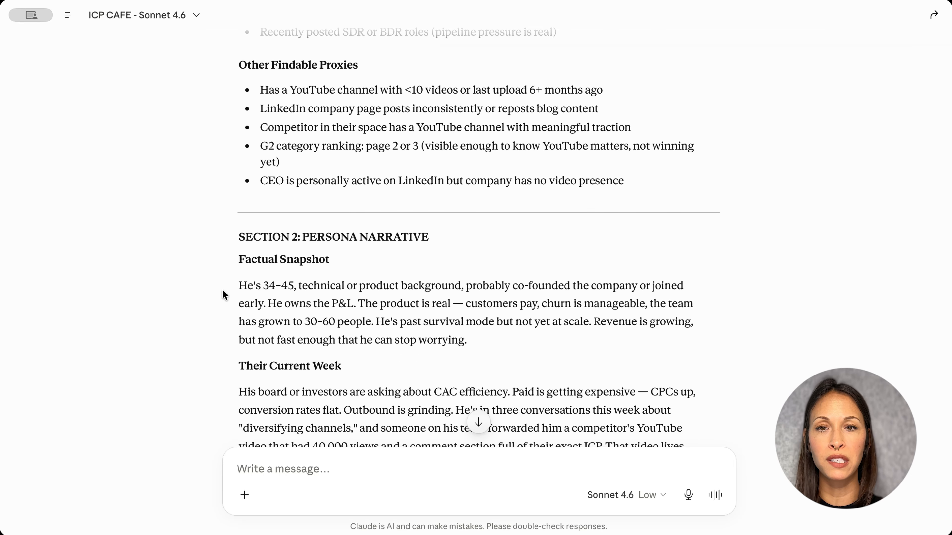
Step: Read the Sonnet 4.6 persona narrative from the factual snapshot through the YouTube relationship and what he's already tried
drag(237, 286, 380, 329)
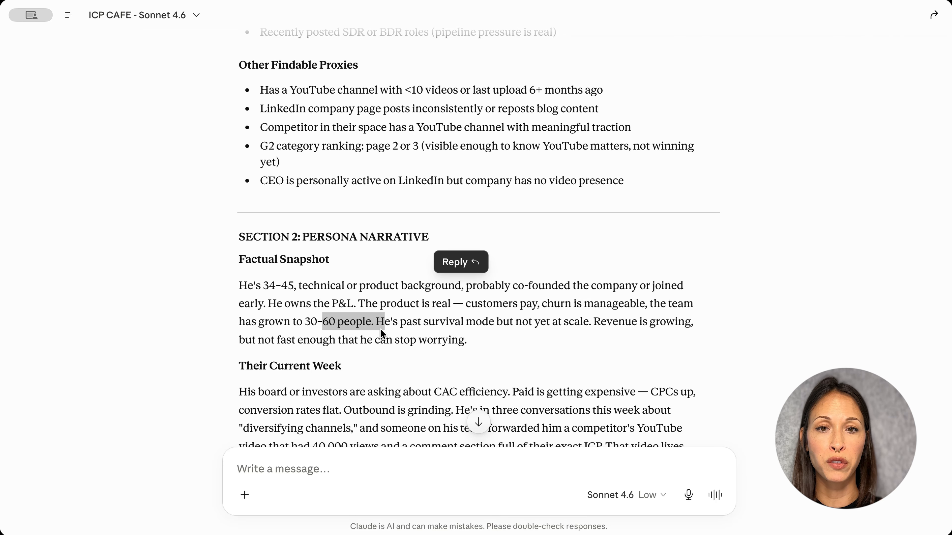
scroll(352, 296, down, 5)
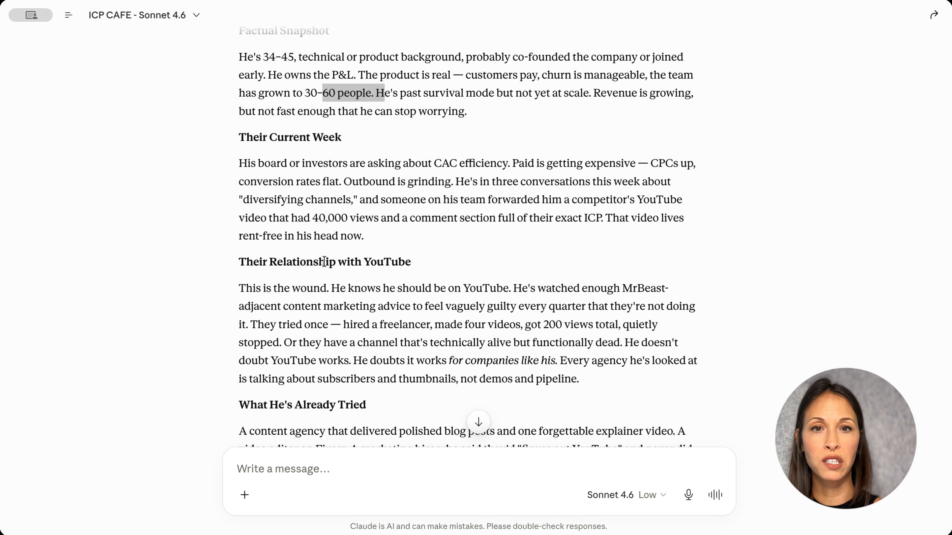
scroll(324, 260, down, 2)
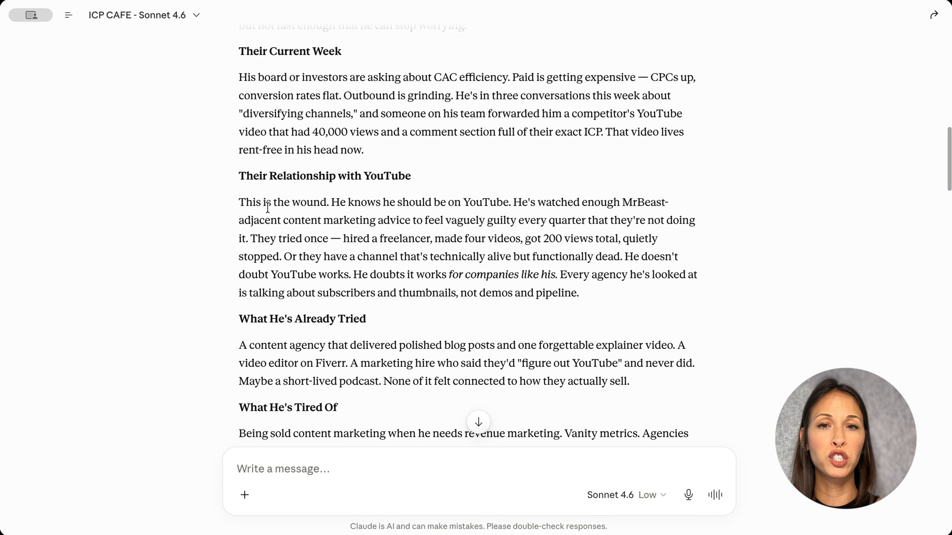
drag(237, 202, 345, 202)
drag(397, 217, 515, 206)
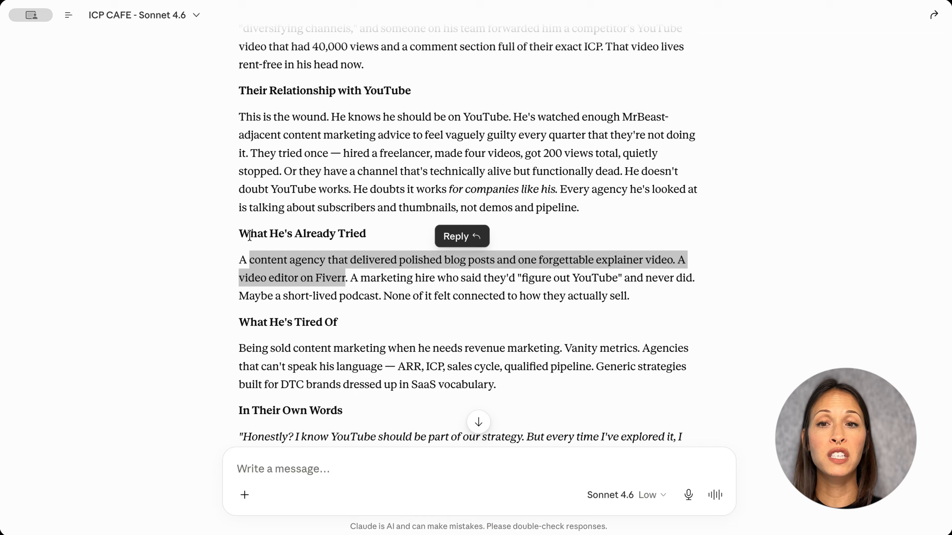
drag(248, 236, 339, 276)
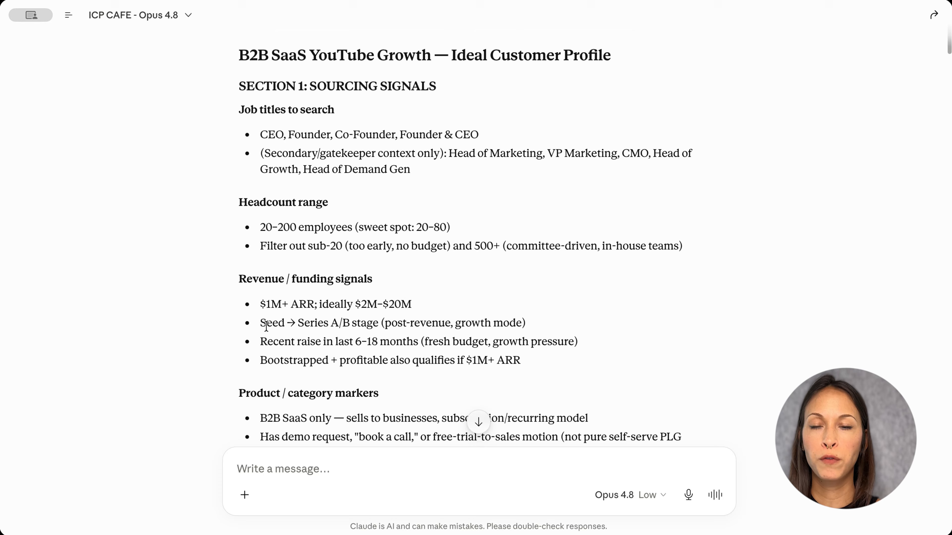
Step: Examine the job titles, headcount range, revenue and funding signals, and product category markers in the Opus 4.8 response
scroll(266, 327, up, 1)
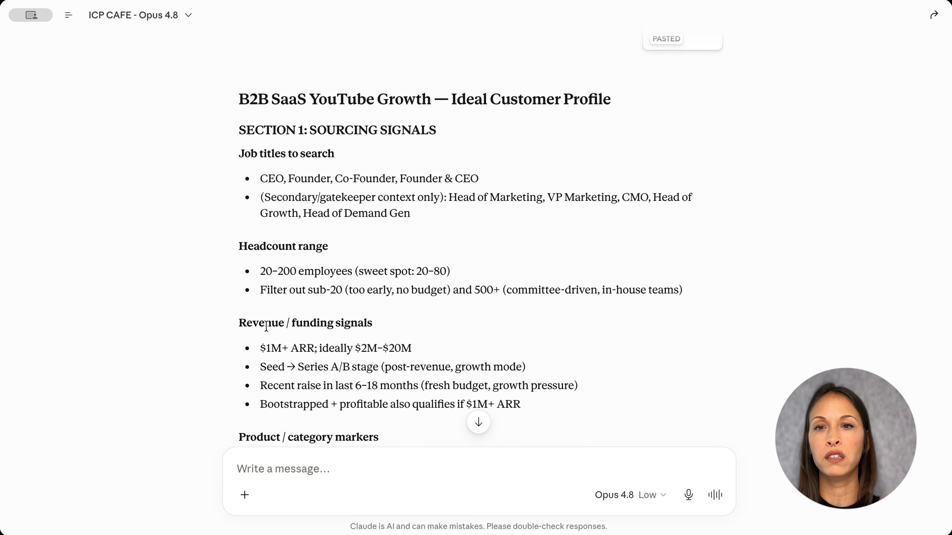
scroll(266, 327, down, 3)
scroll(273, 323, down, 1)
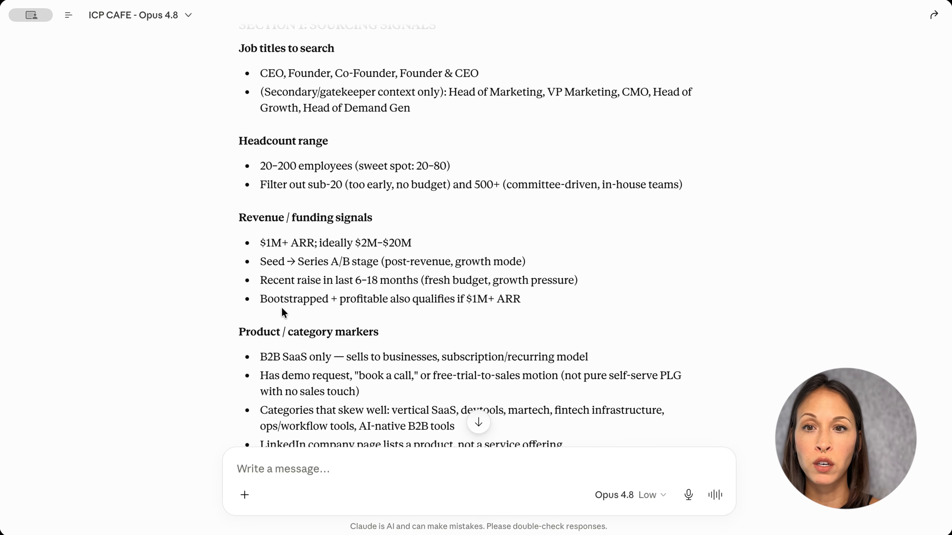
scroll(281, 308, down, 3)
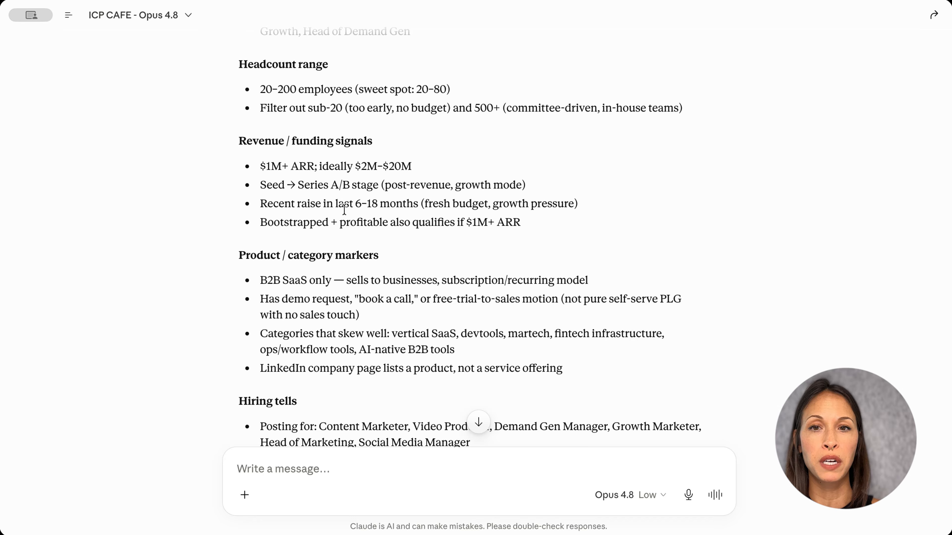
drag(246, 255, 393, 274)
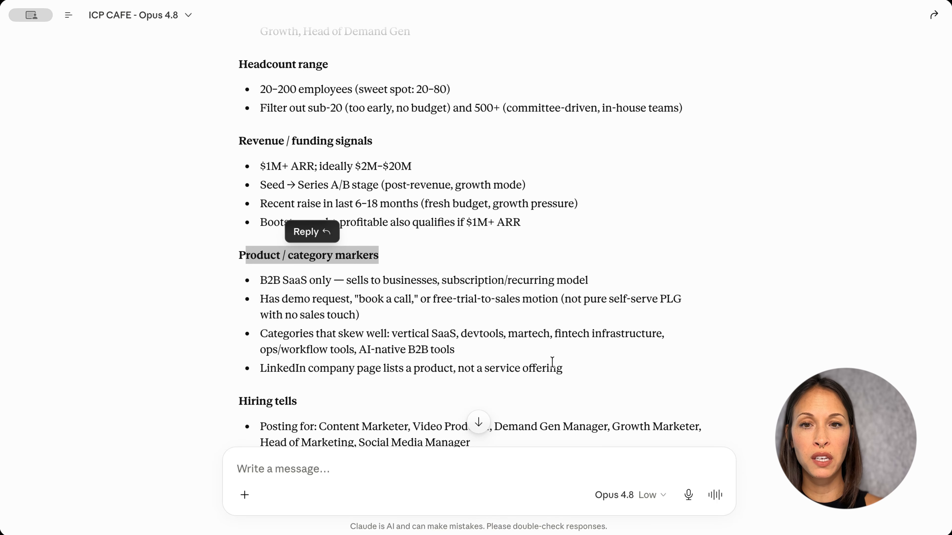
drag(552, 363, 250, 367)
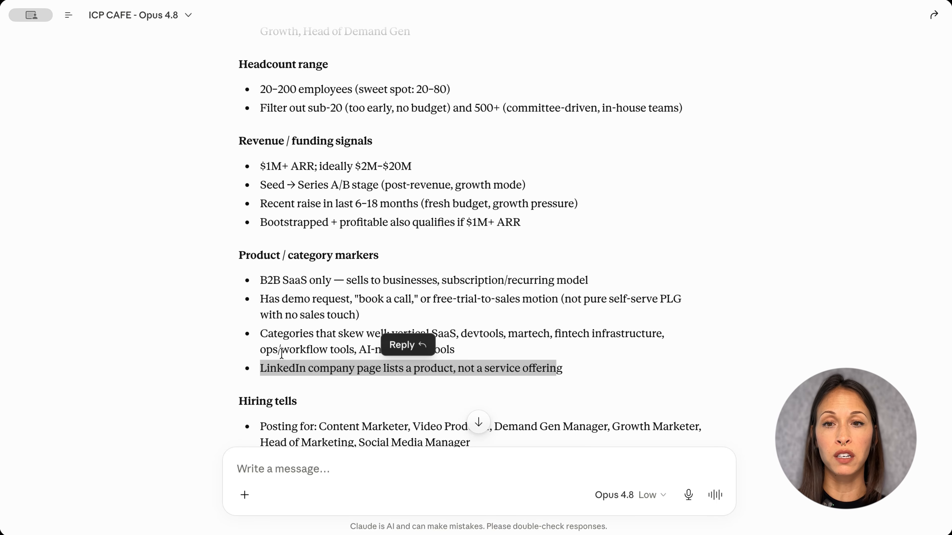
click(266, 347)
Step: Examine the Opus 4.8 response's hiring tells and other findable proxies, including the podcast guest and YouTube subscriber criteria
scroll(278, 347, down, 6)
triple_click(365, 252)
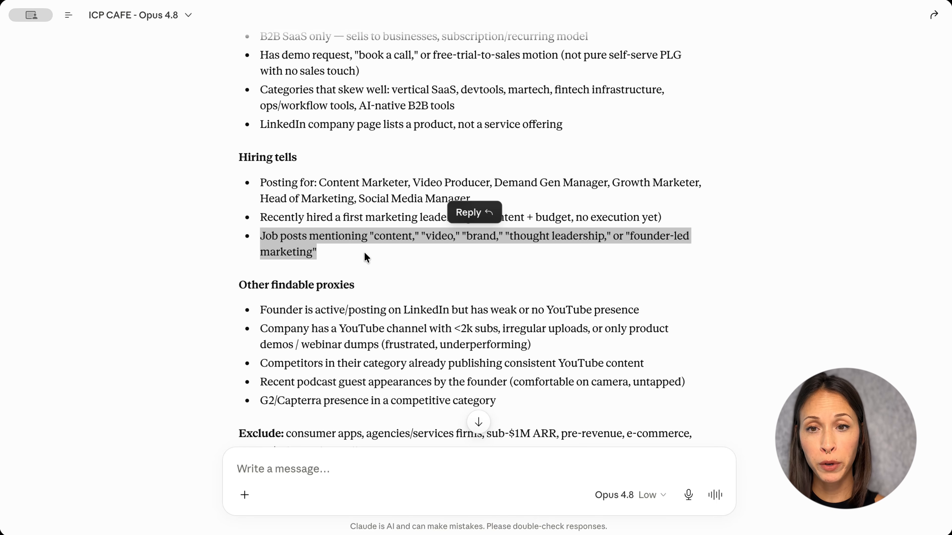
scroll(312, 272, down, 3)
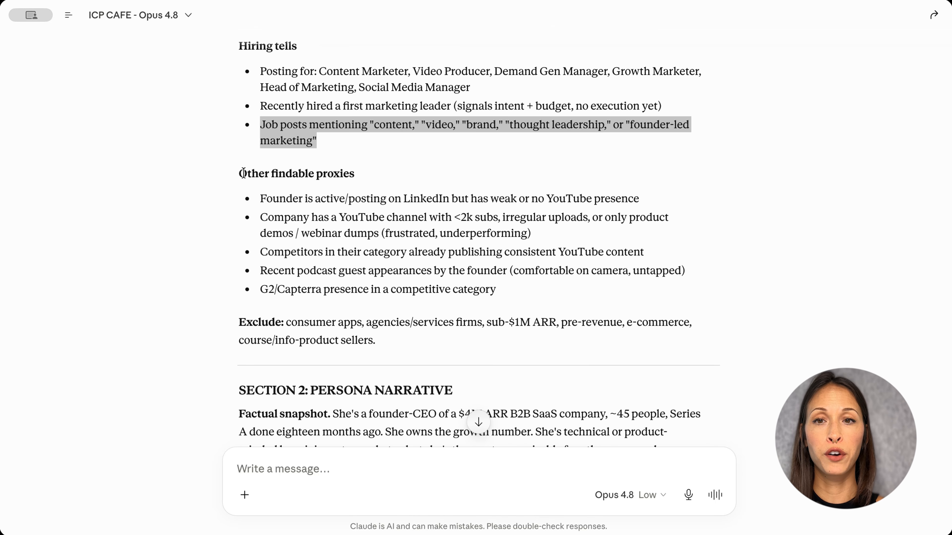
drag(243, 173, 324, 264)
click(324, 263)
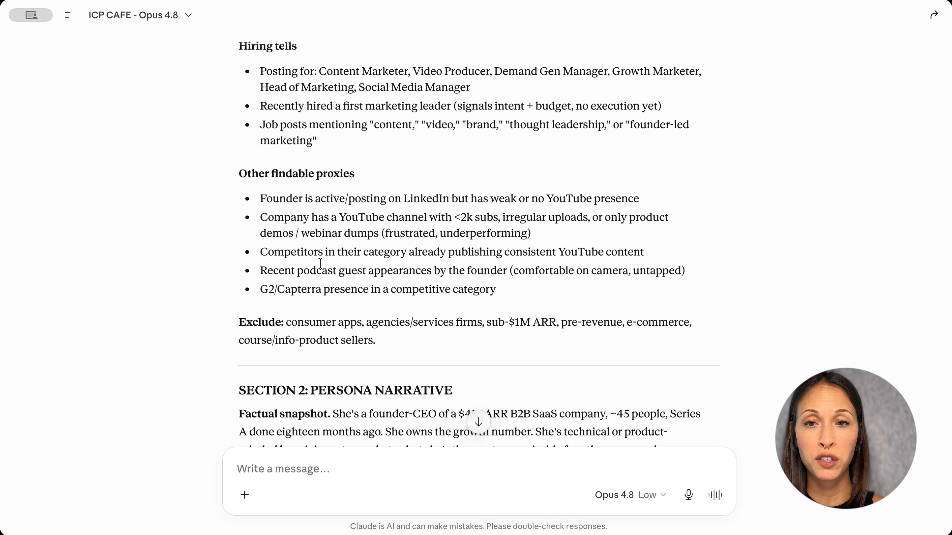
drag(260, 270, 688, 272)
drag(260, 217, 496, 219)
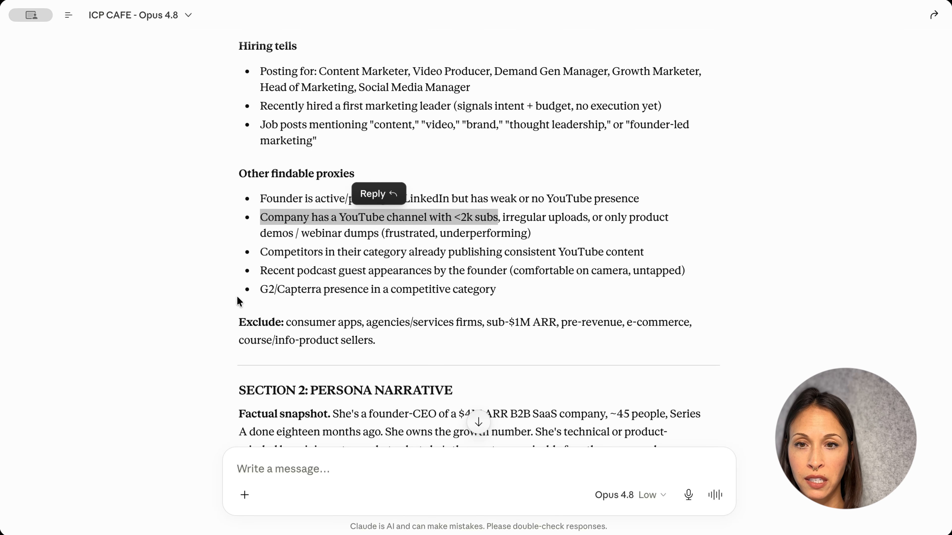
Step: Read the factual snapshot, current week and relationship with YouTube paragraphs in the Opus 4.8 persona narrative
scroll(240, 301, down, 3)
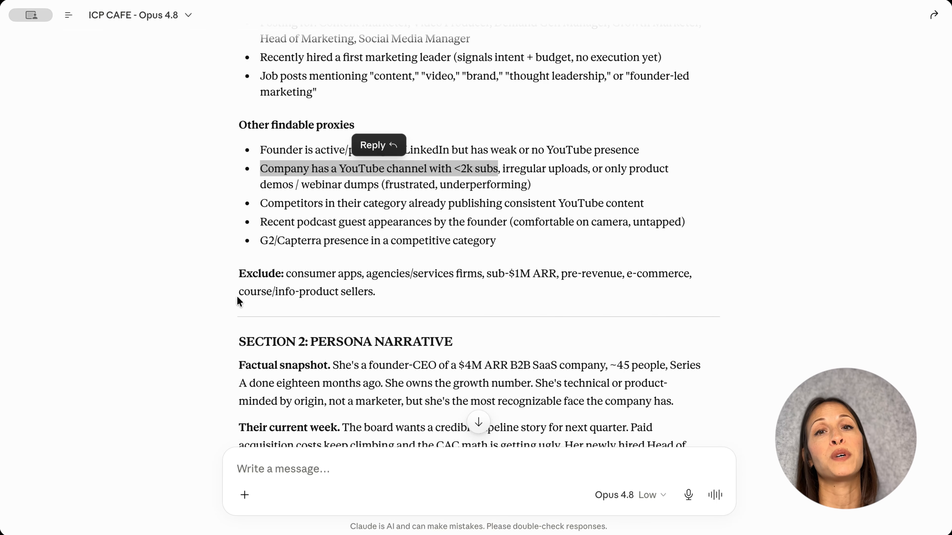
scroll(404, 74, down, 15)
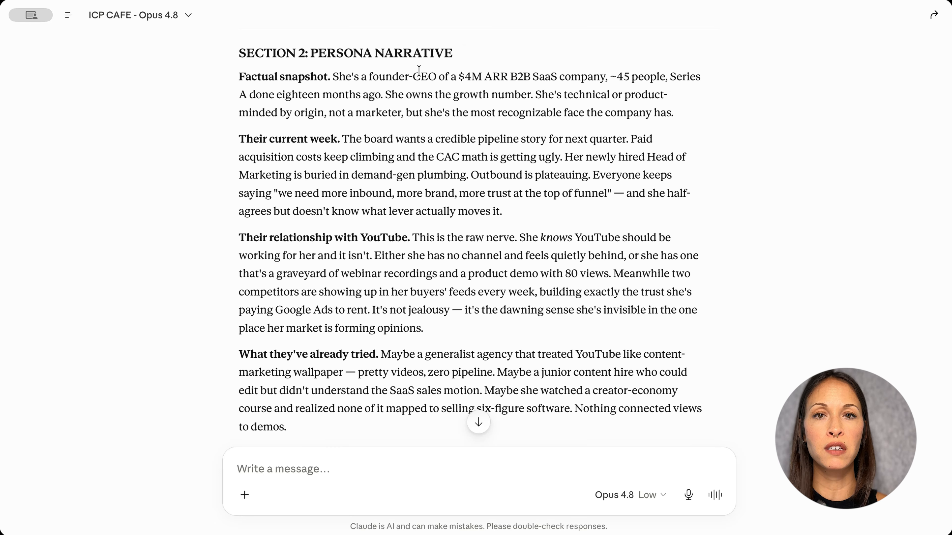
drag(458, 77, 403, 96)
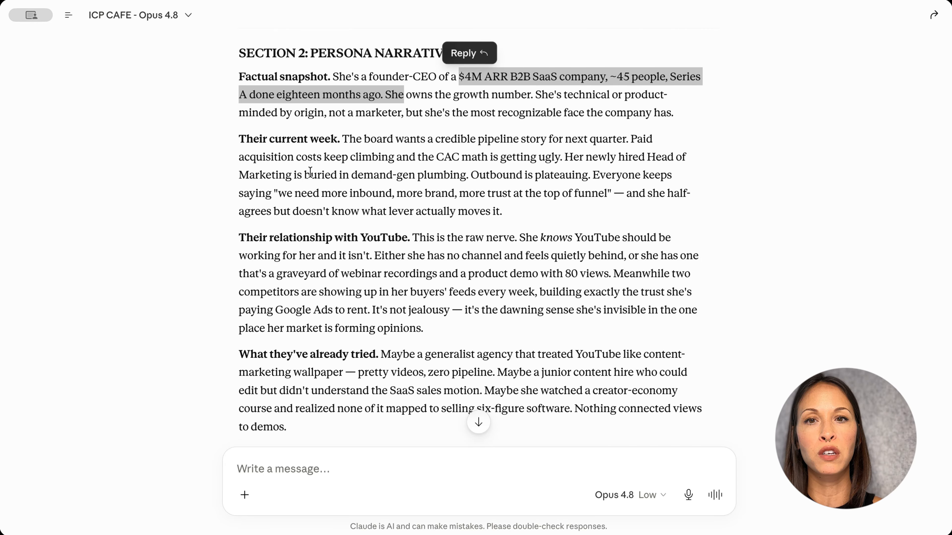
drag(516, 237, 365, 255)
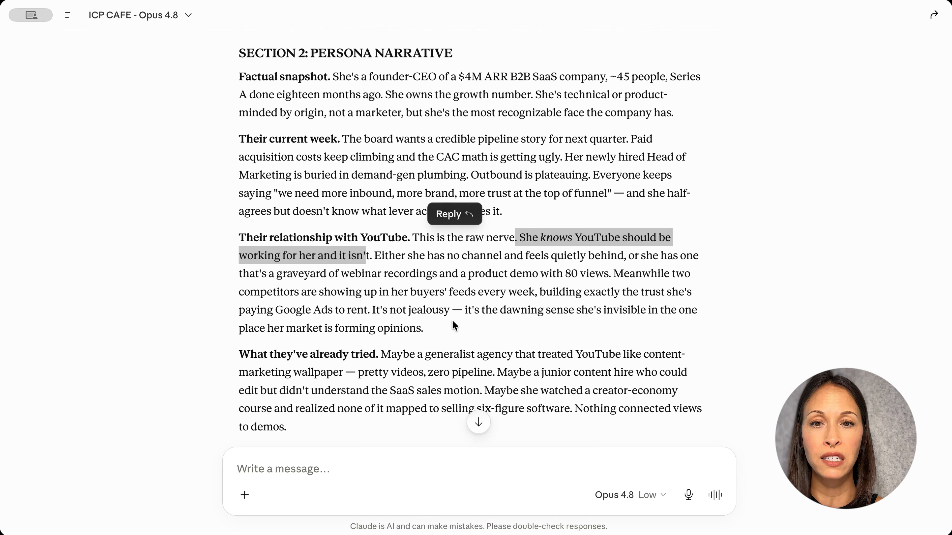
drag(650, 274, 365, 311)
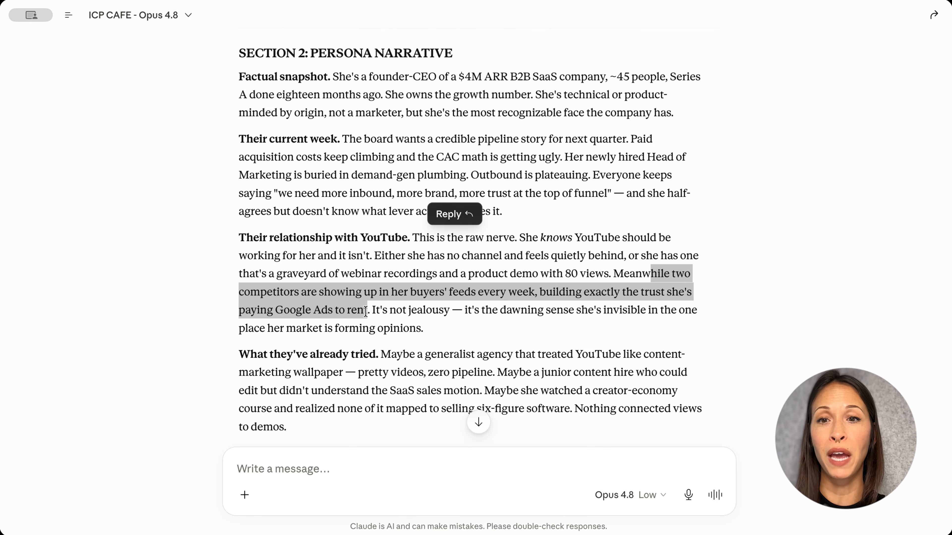
drag(366, 311, 367, 303)
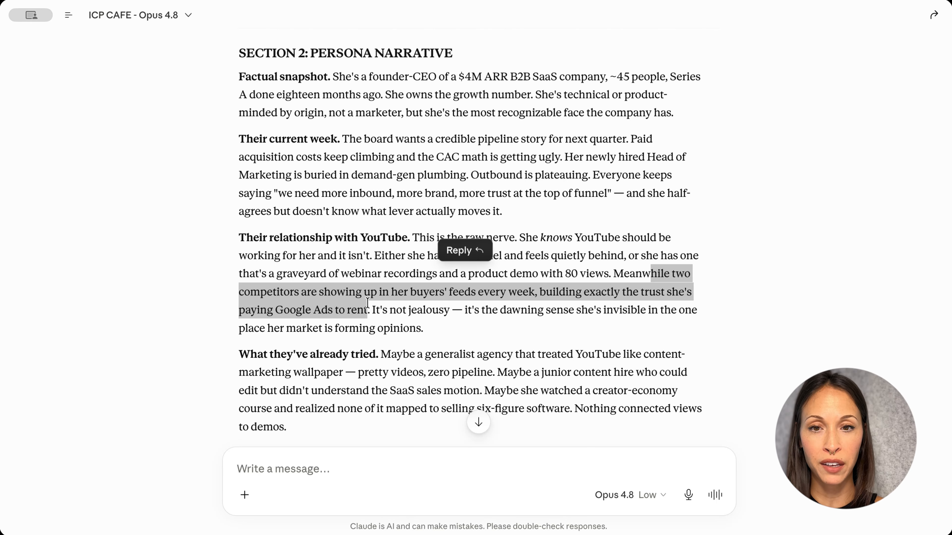